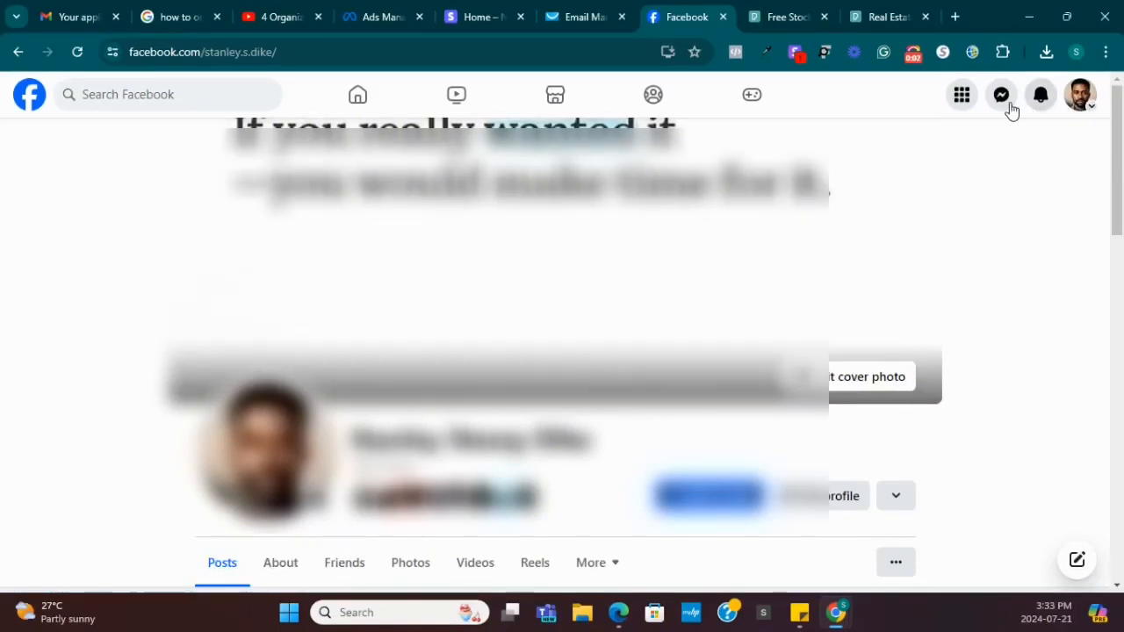
Open the Facebook Menu panel with its Create options like Post, Story and Page.
click(961, 97)
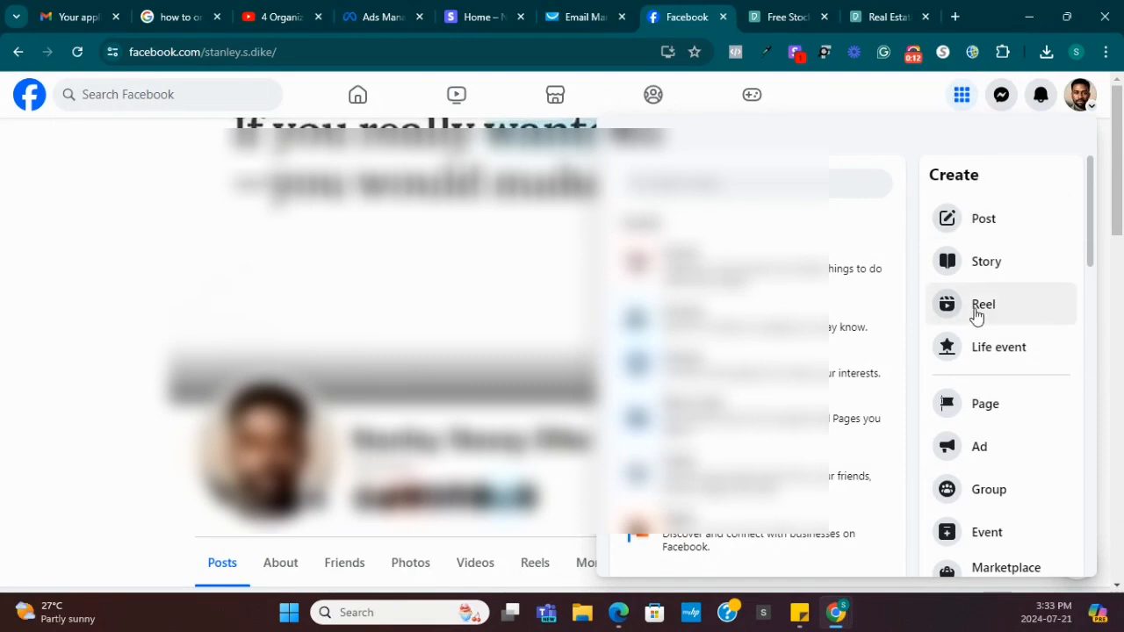
Start creating a Page from the Create list and name it DubaiLuxuryHomes.
click(990, 406)
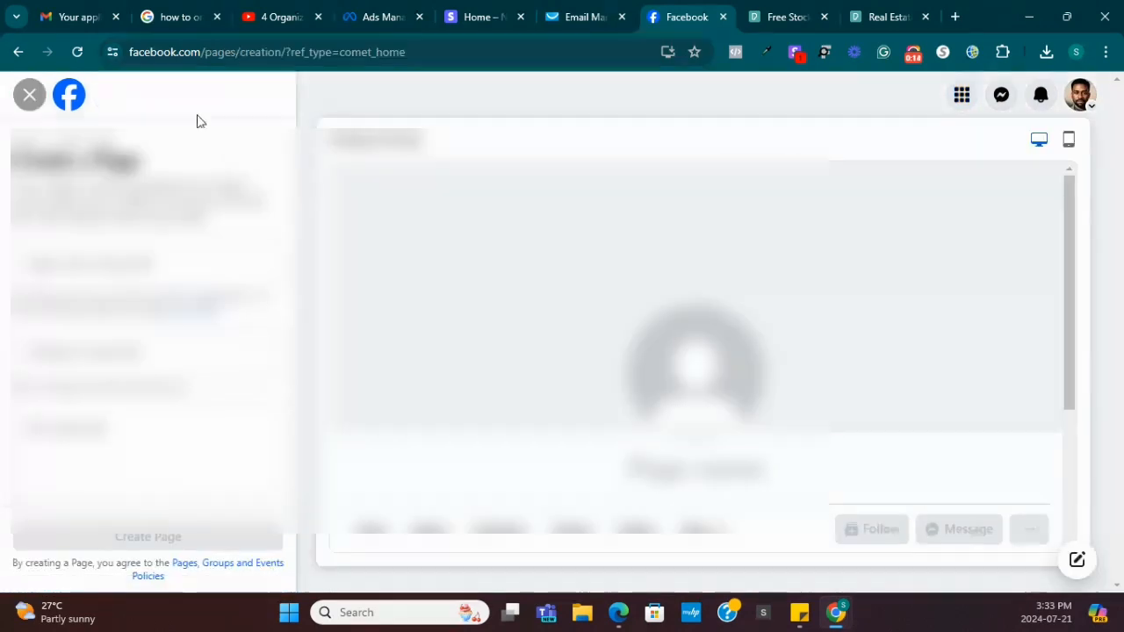
click(179, 257)
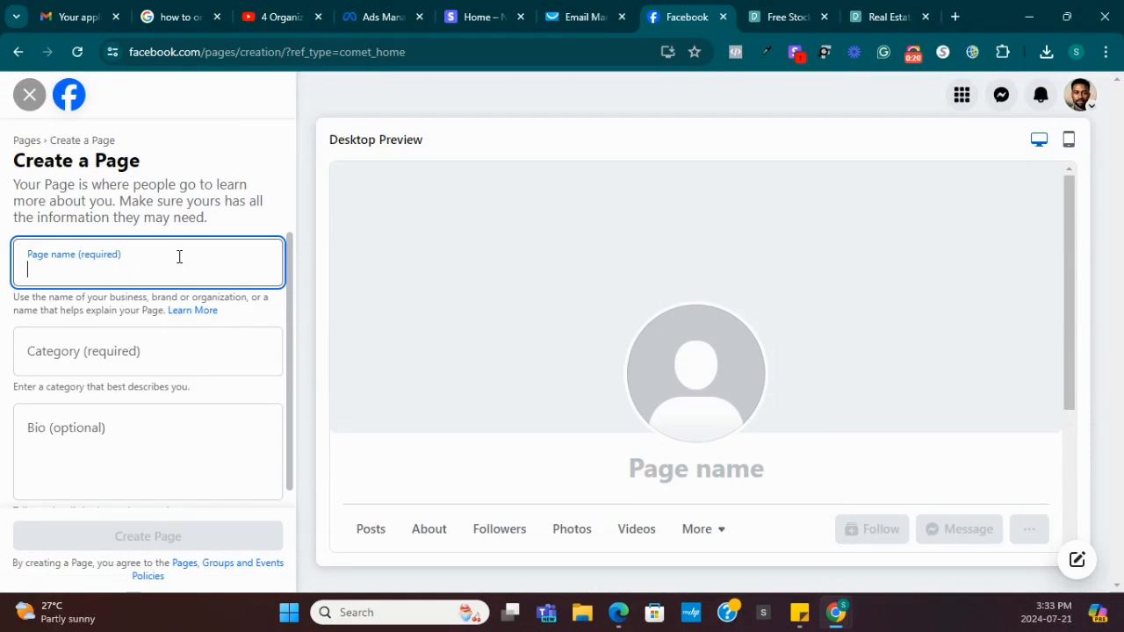
text(Dubaio)
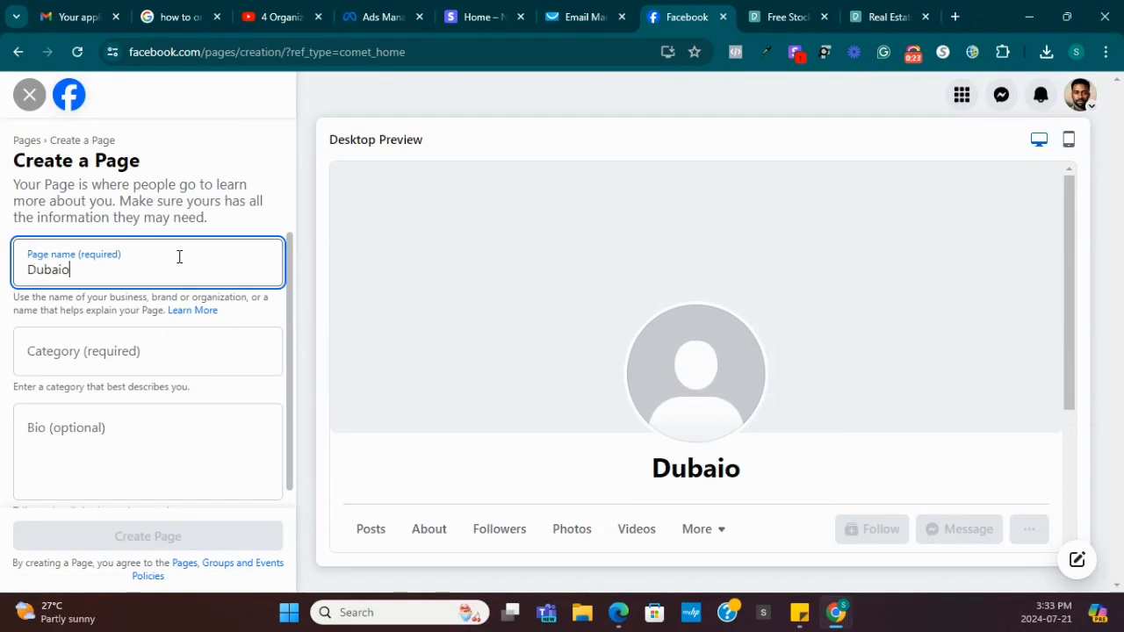
key(BackSpace)
text(Luc)
key(BackSpace)
text(xuryh)
key(BackSpace)
text(Homes)
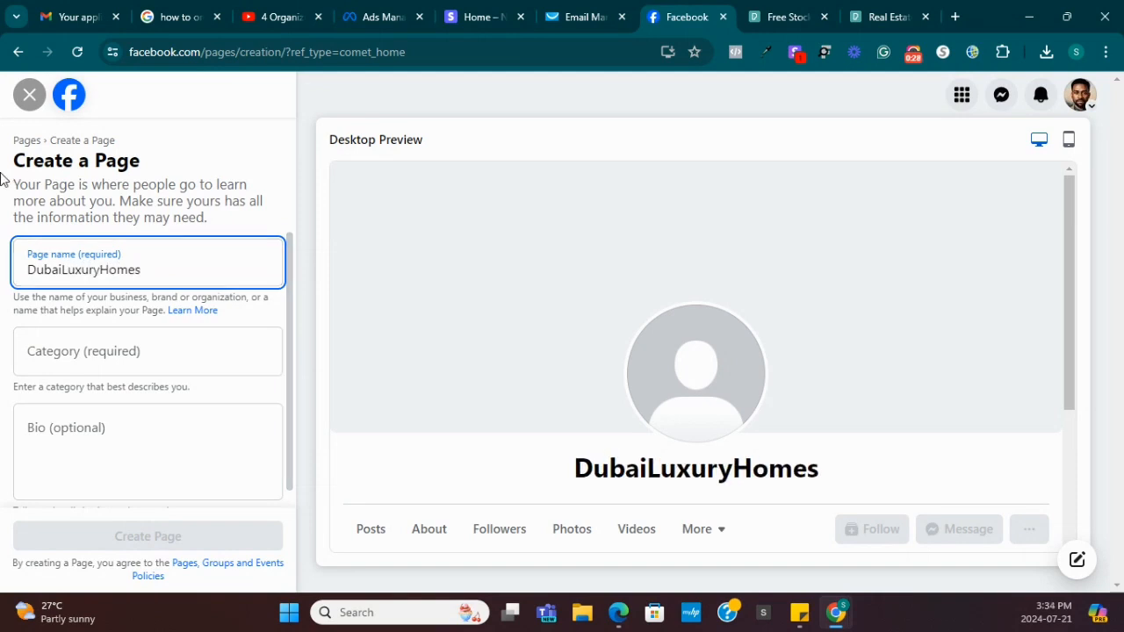
Add the categories Real Estate Agent and Real Estate Company to the Page.
click(75, 355)
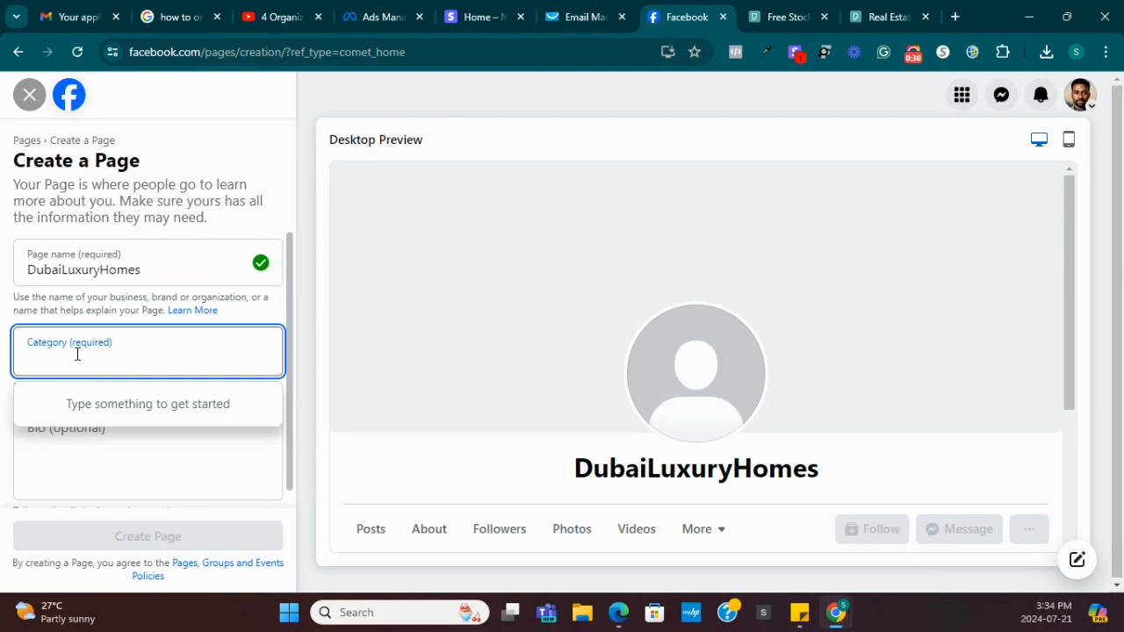
text(Real)
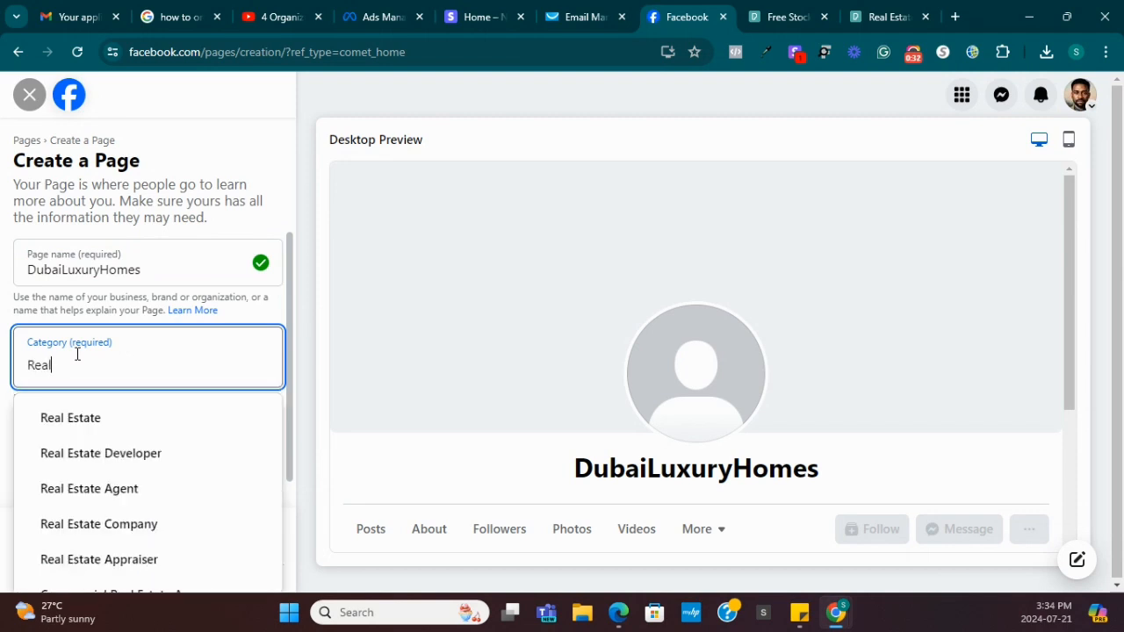
click(100, 488)
text(real)
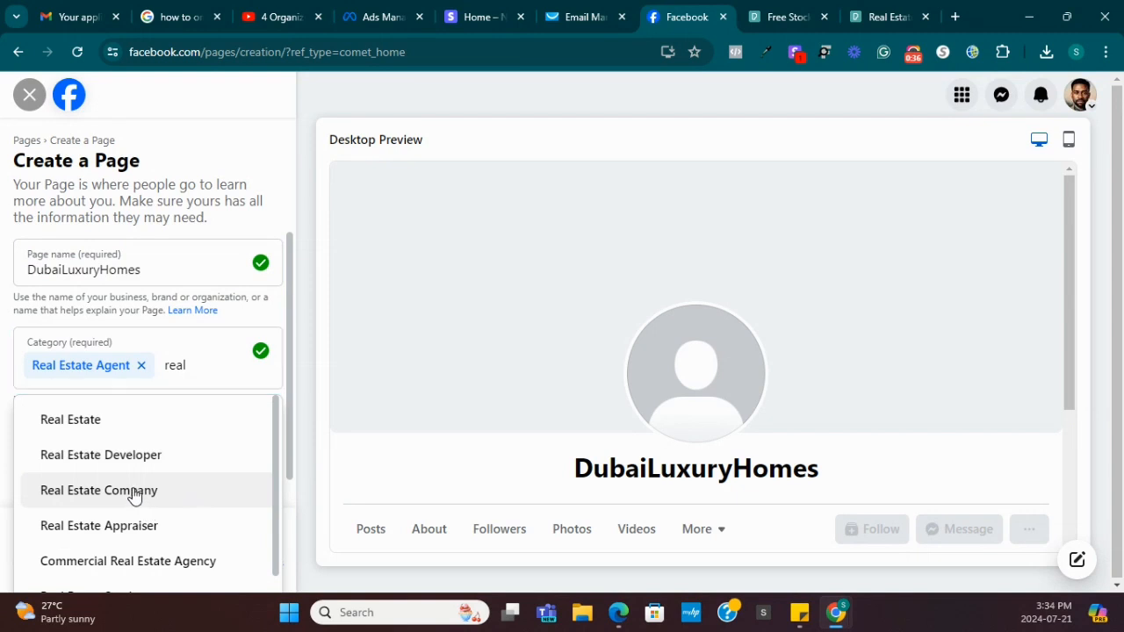
click(136, 492)
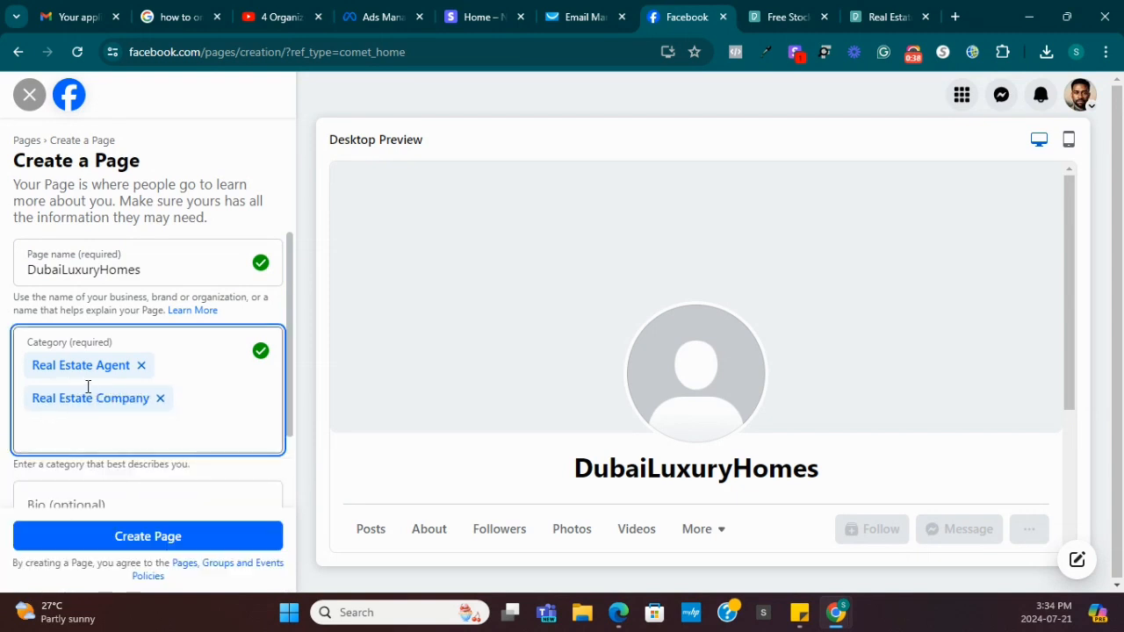
Write the bio "We sell the most beautiful homes in Dubai".
scroll(155, 389, down, 2)
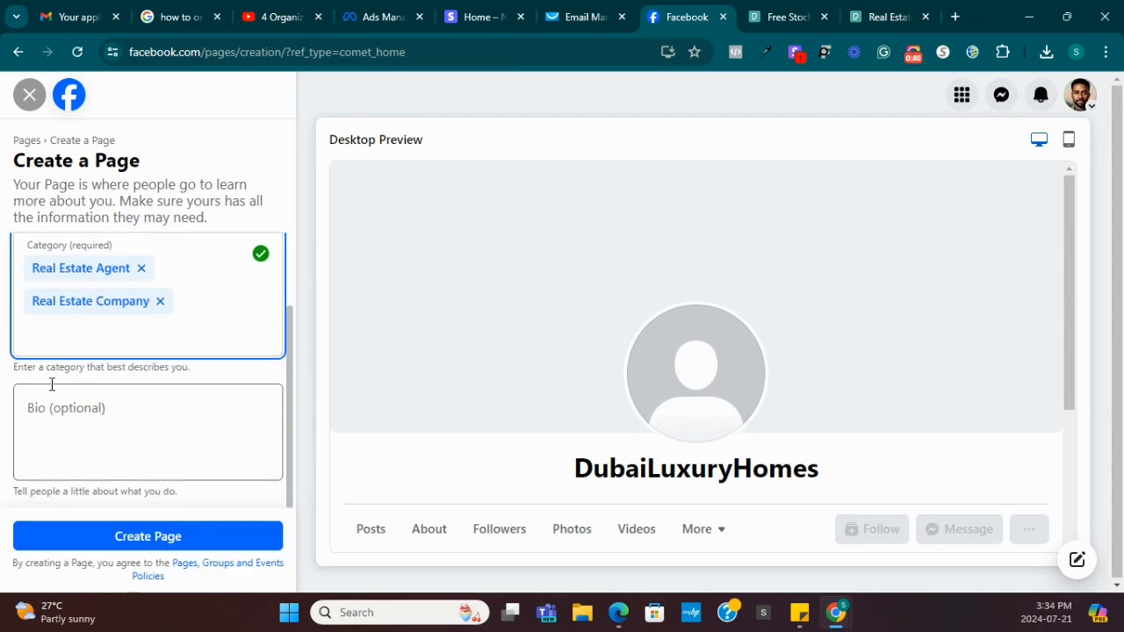
click(85, 428)
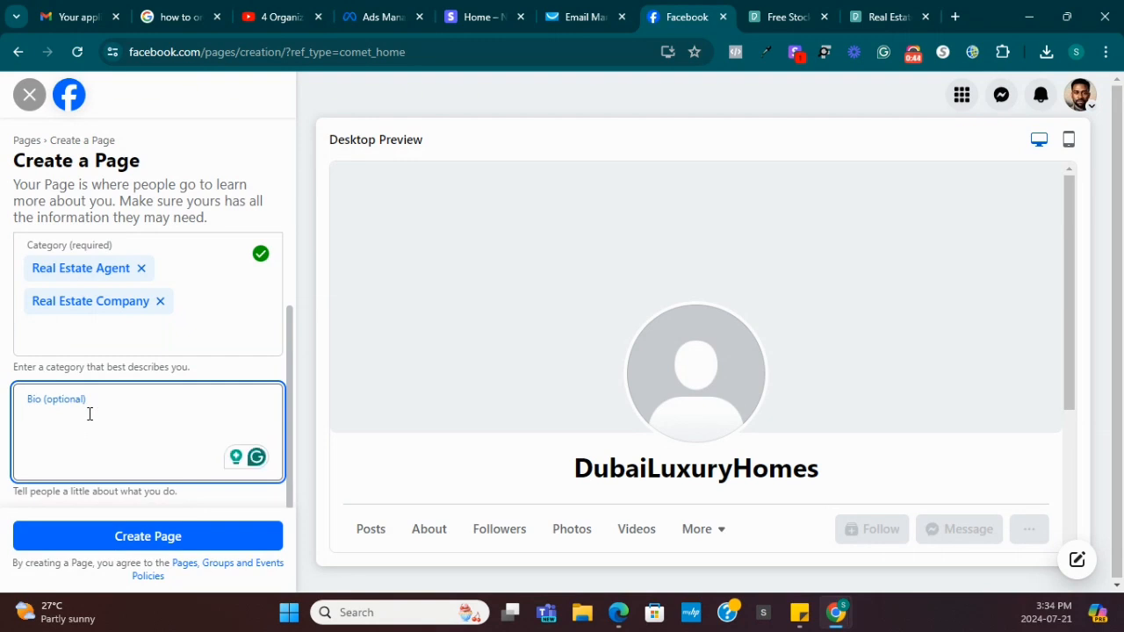
text(We a)
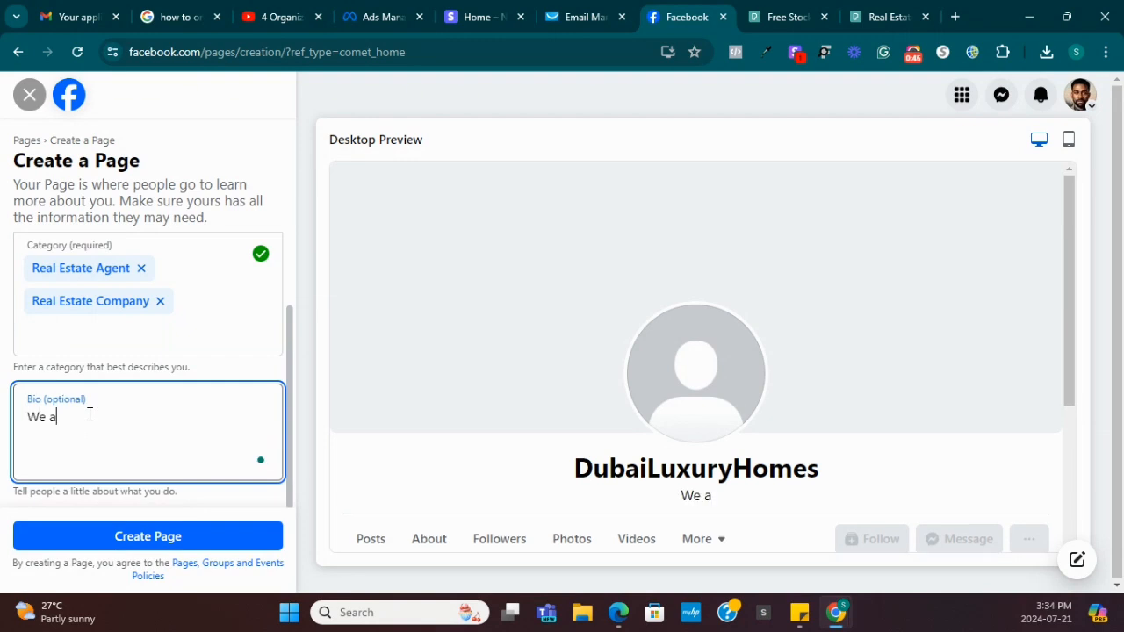
key(BackSpace)
text(seel)
key(BackSpace)
key(BackSpace)
text(ll the)
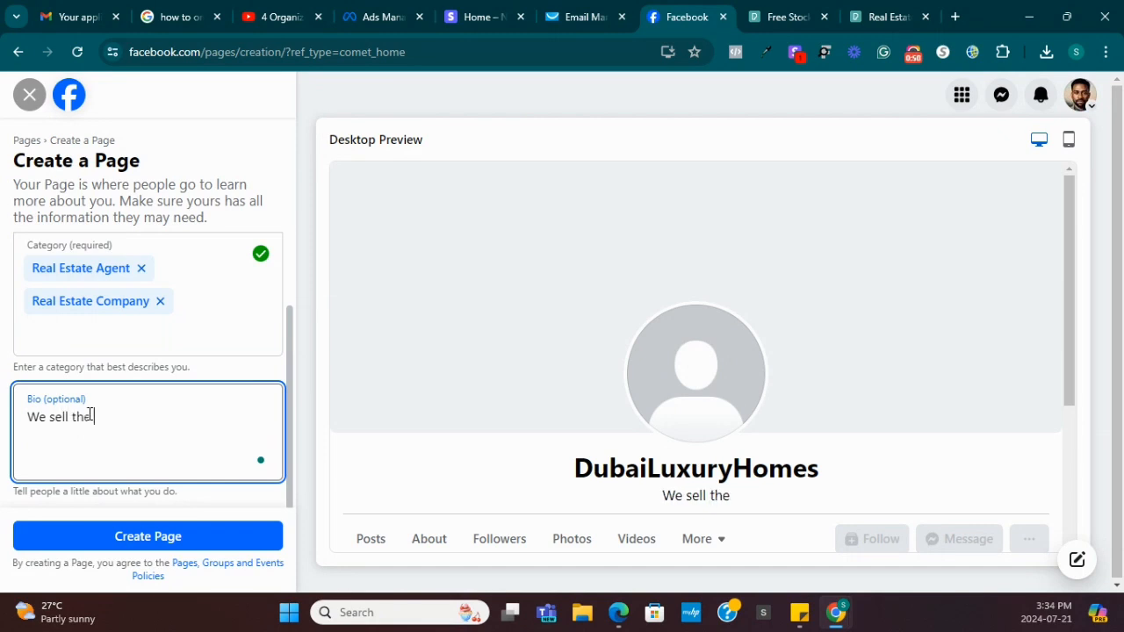
text( most beauti)
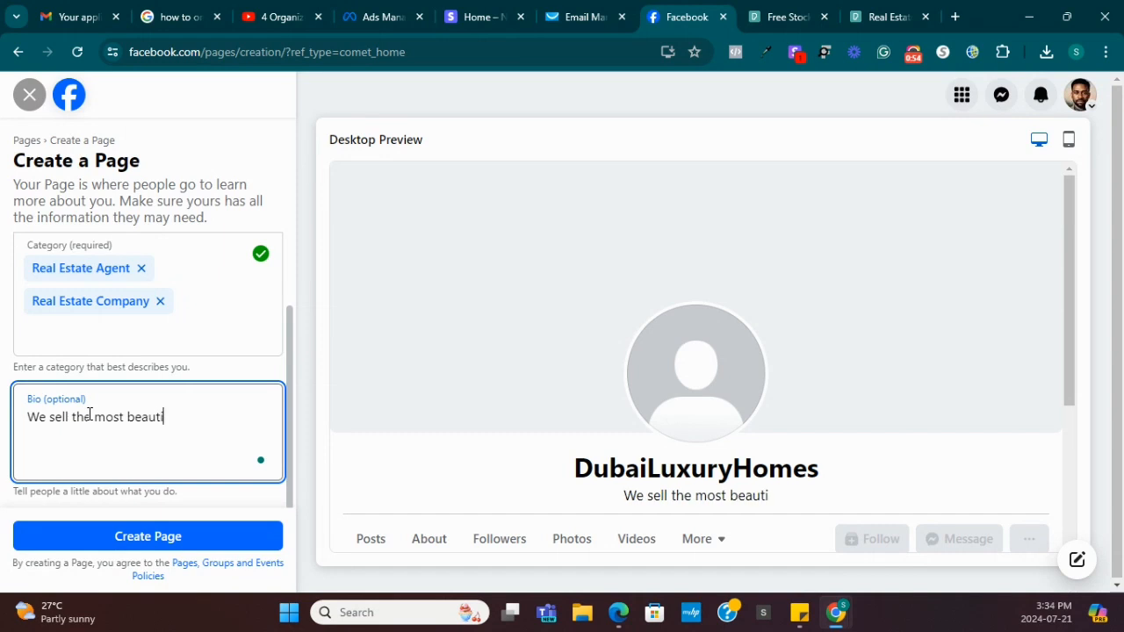
text(ful home s)
key(BackSpace)
text(s in Dubai)
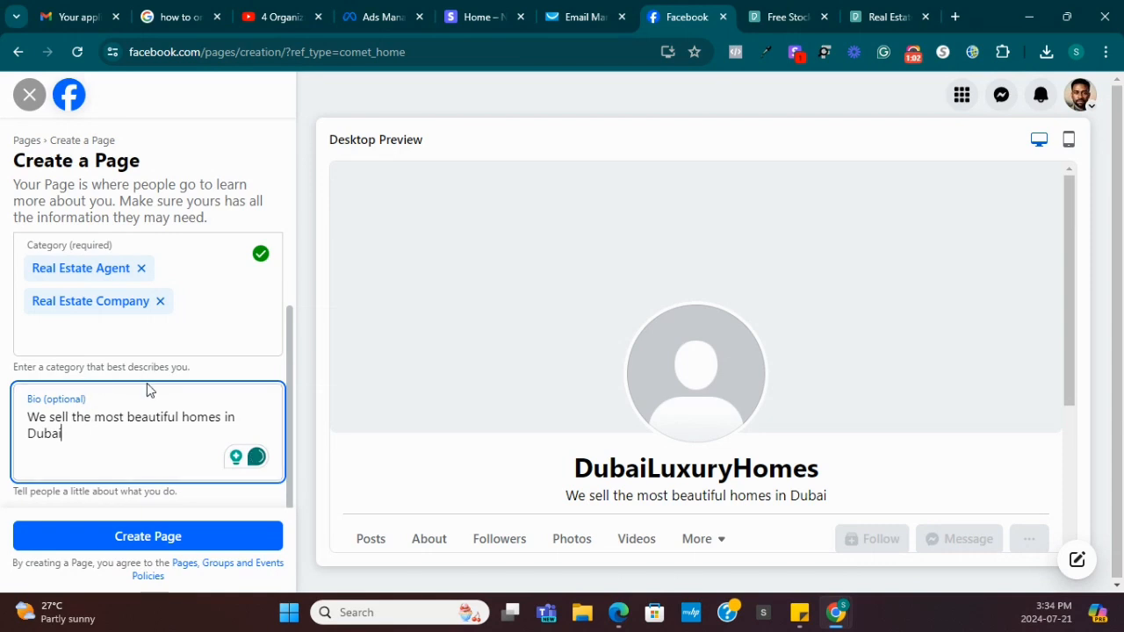
Replace the rejected Page name with Homeofluxurydeals and submit Create Page again.
click(158, 539)
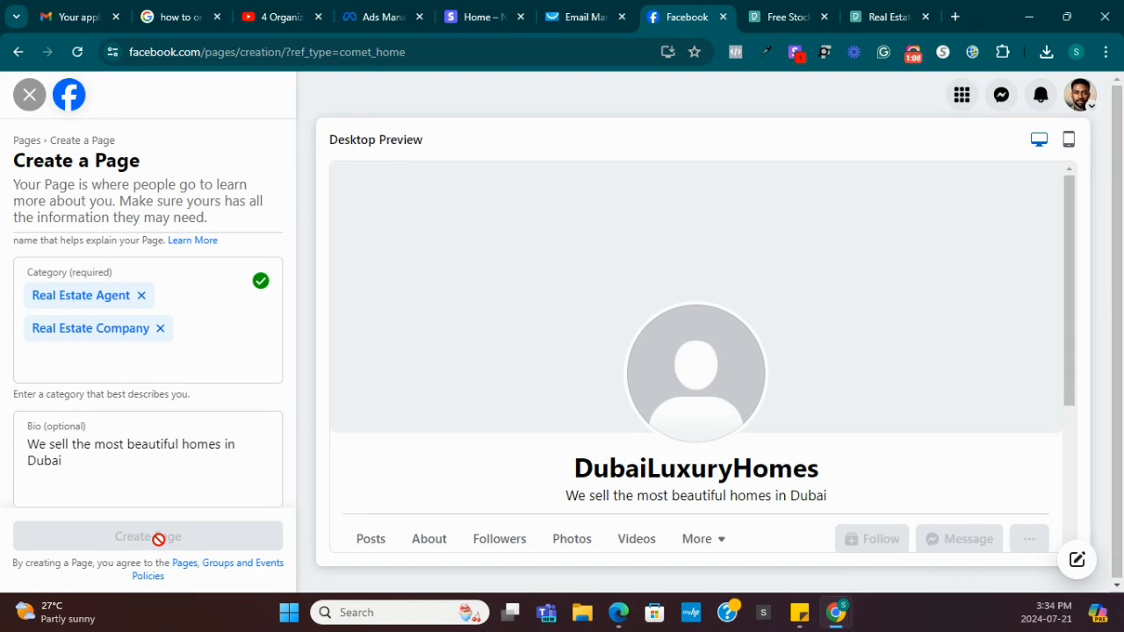
scroll(224, 441, up, 2)
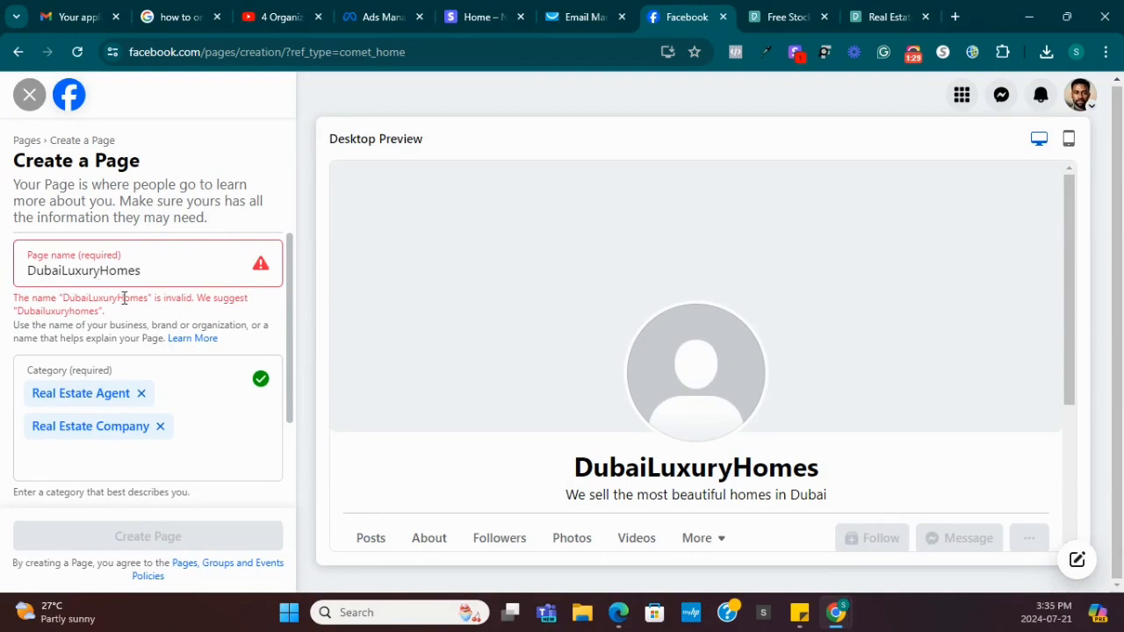
click(166, 273)
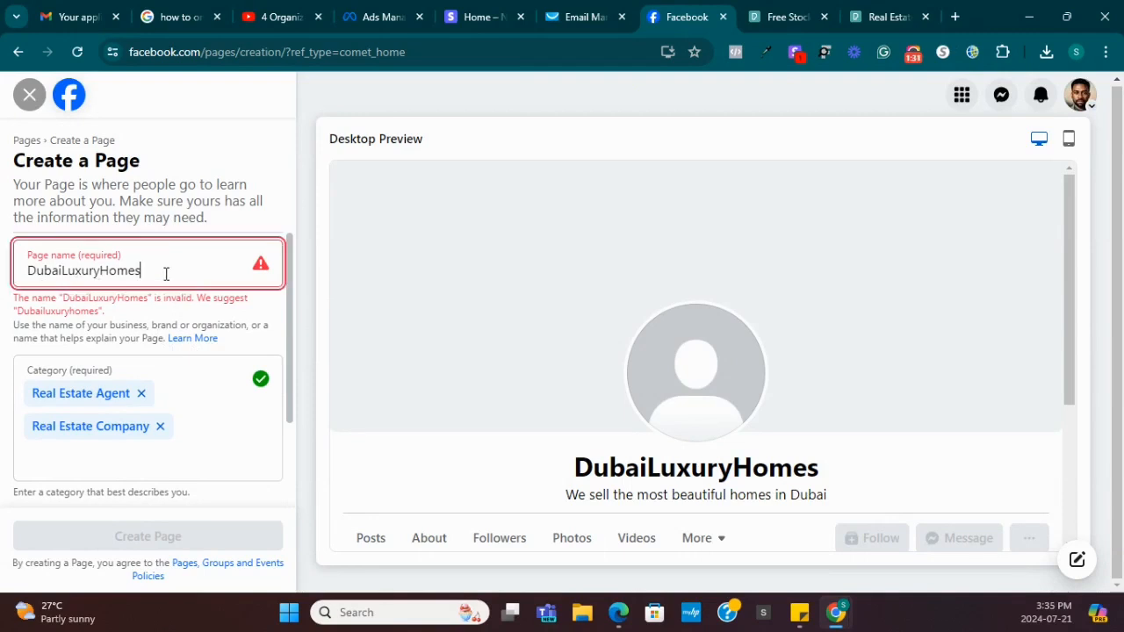
key(ctrl+a)
text(Homeof)
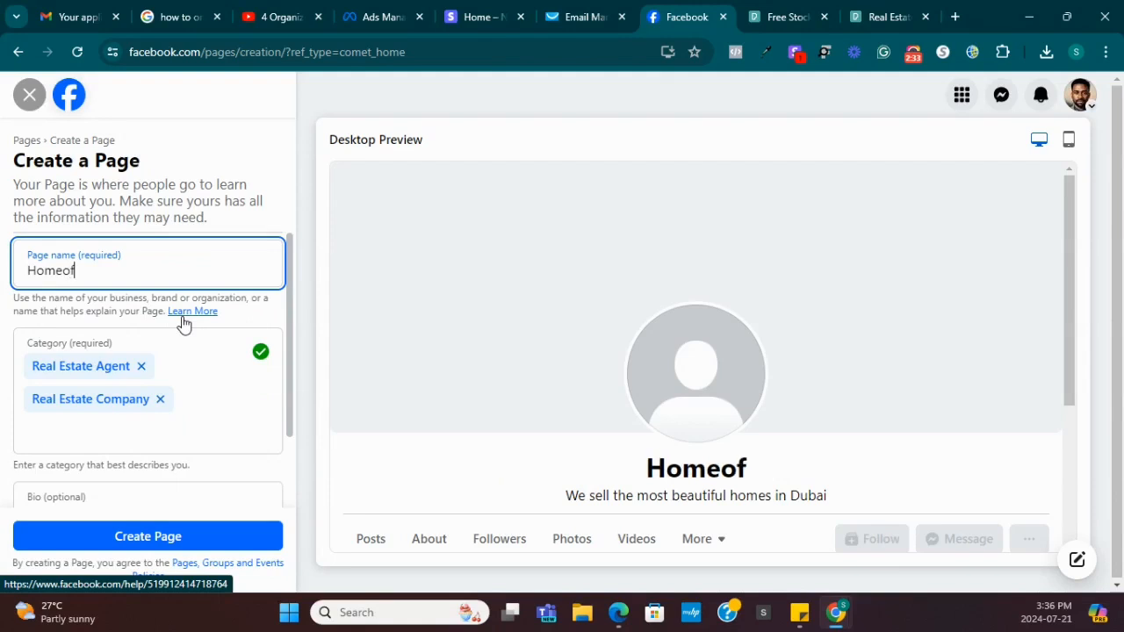
text(luxry)
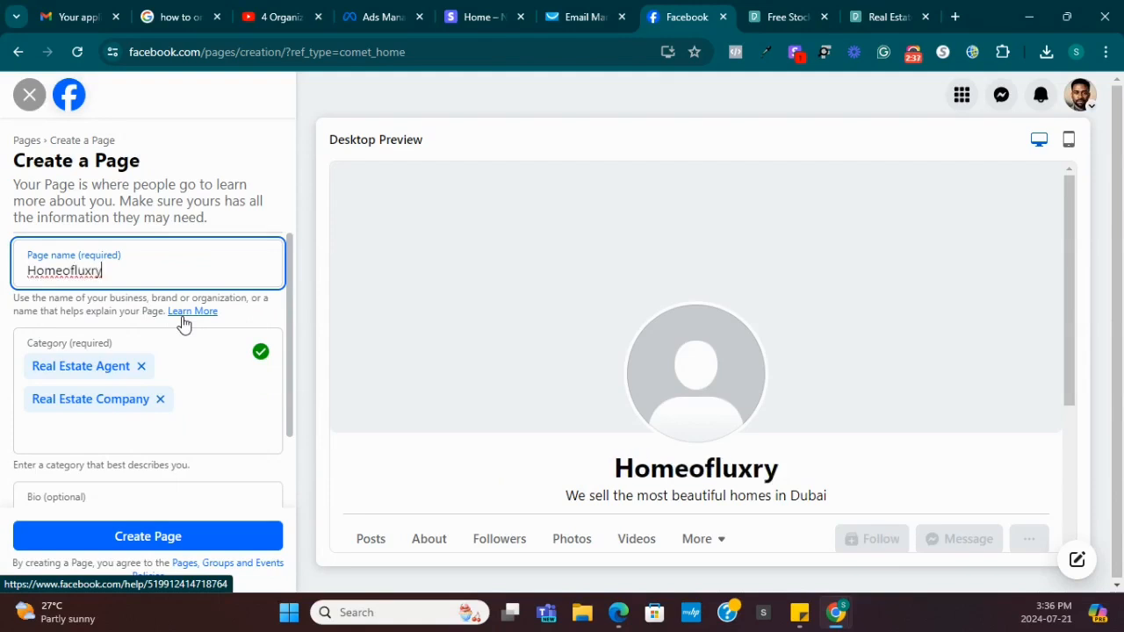
text(deals)
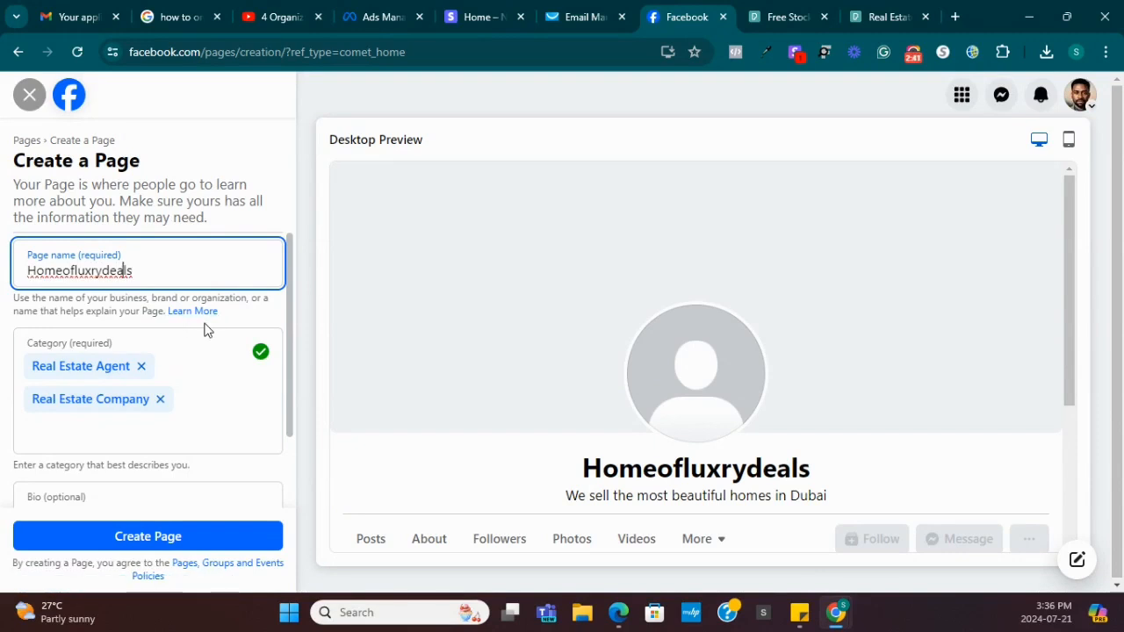
text(u)
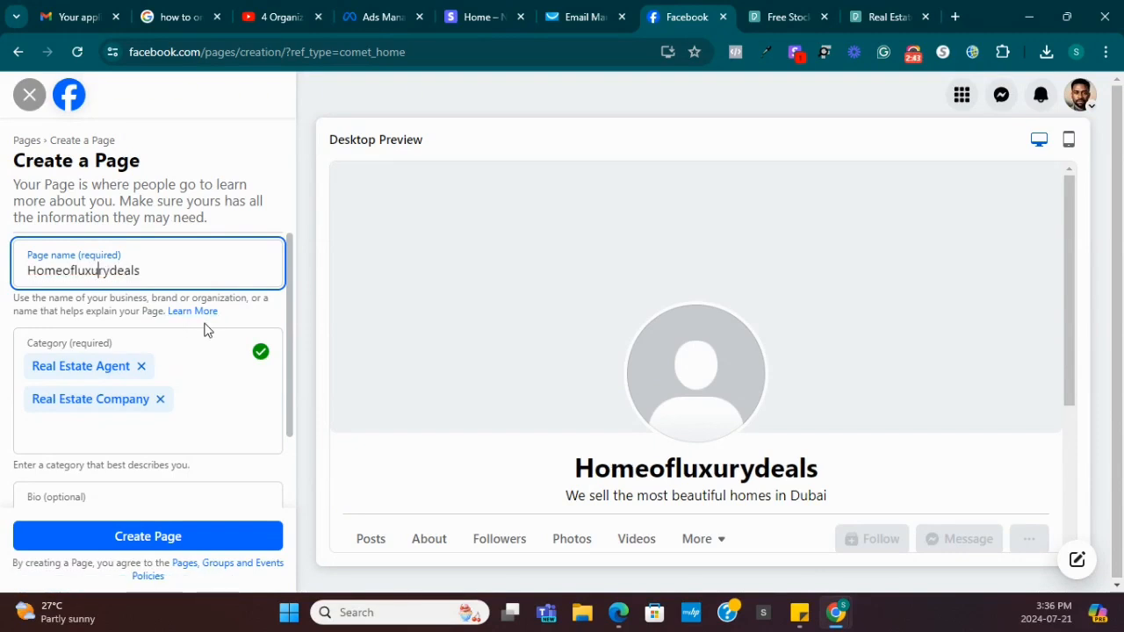
click(158, 536)
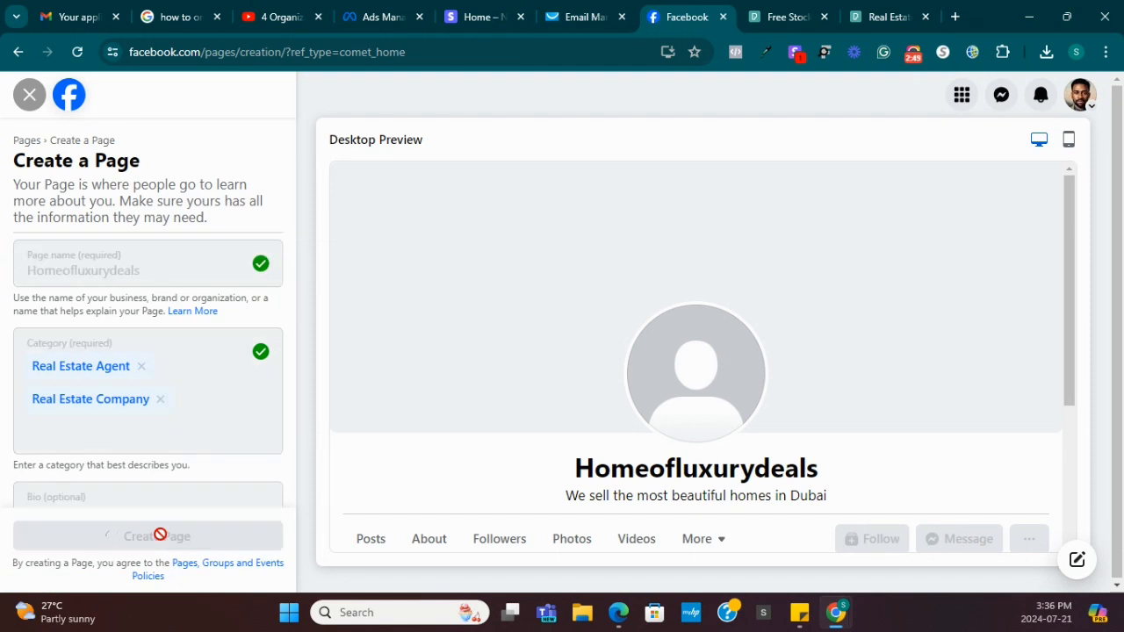
scroll(155, 422, down, 2)
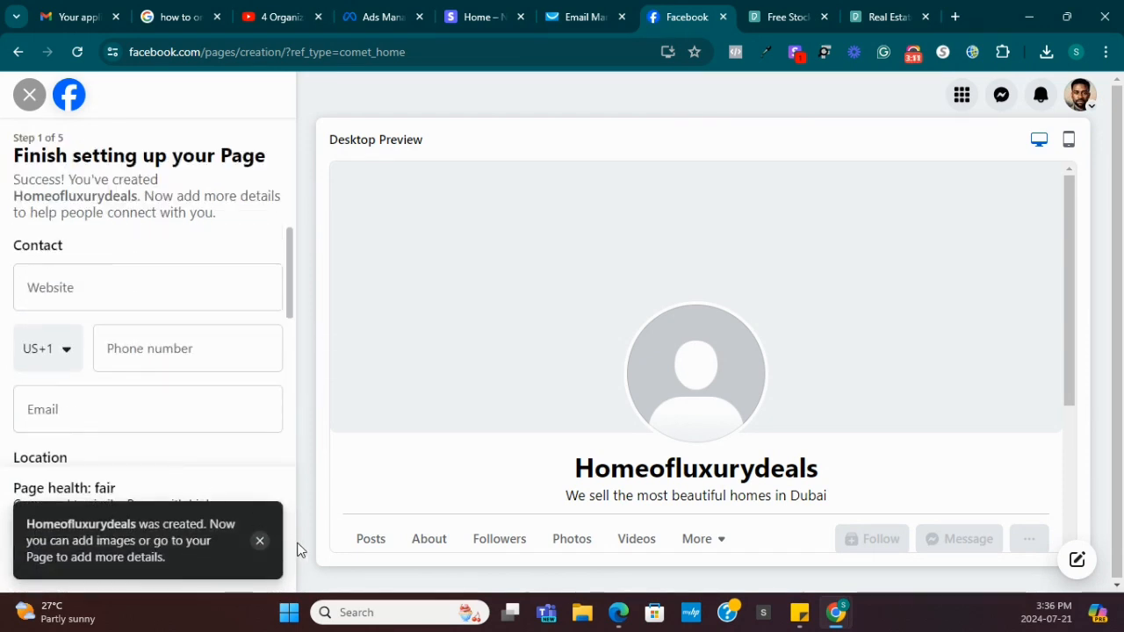
click(261, 542)
click(163, 295)
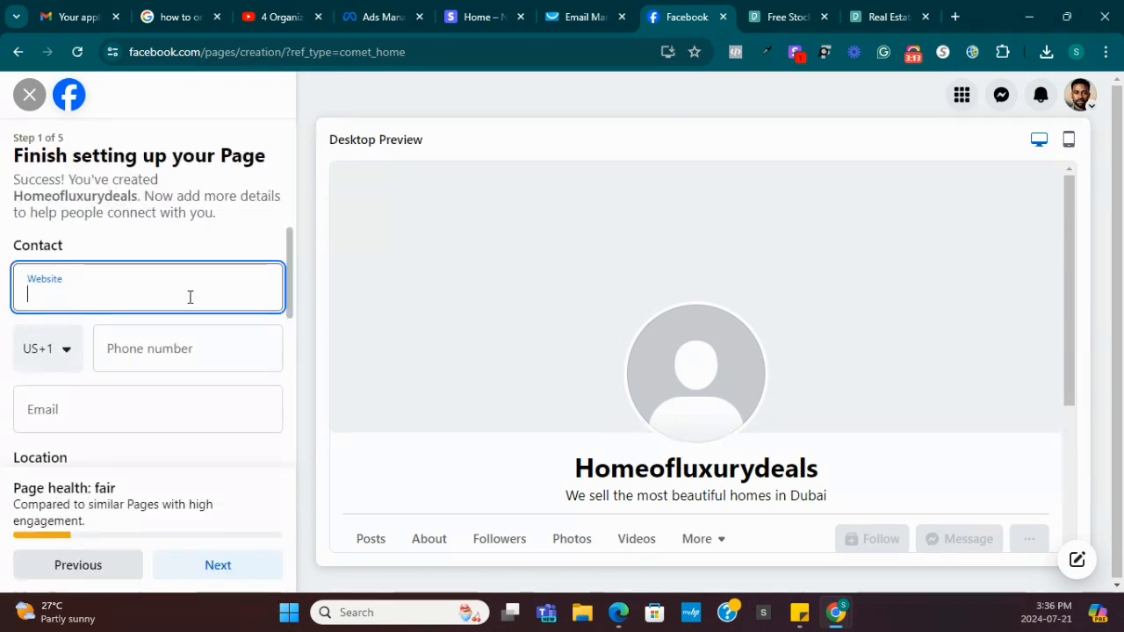
text(www)
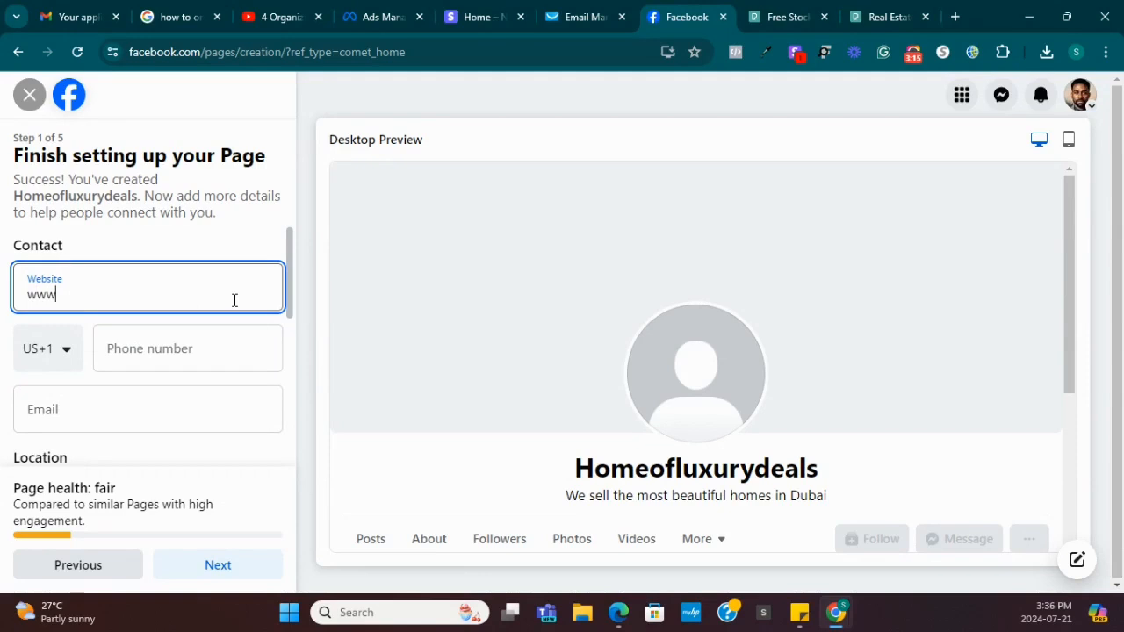
text(.budubailuxury.com)
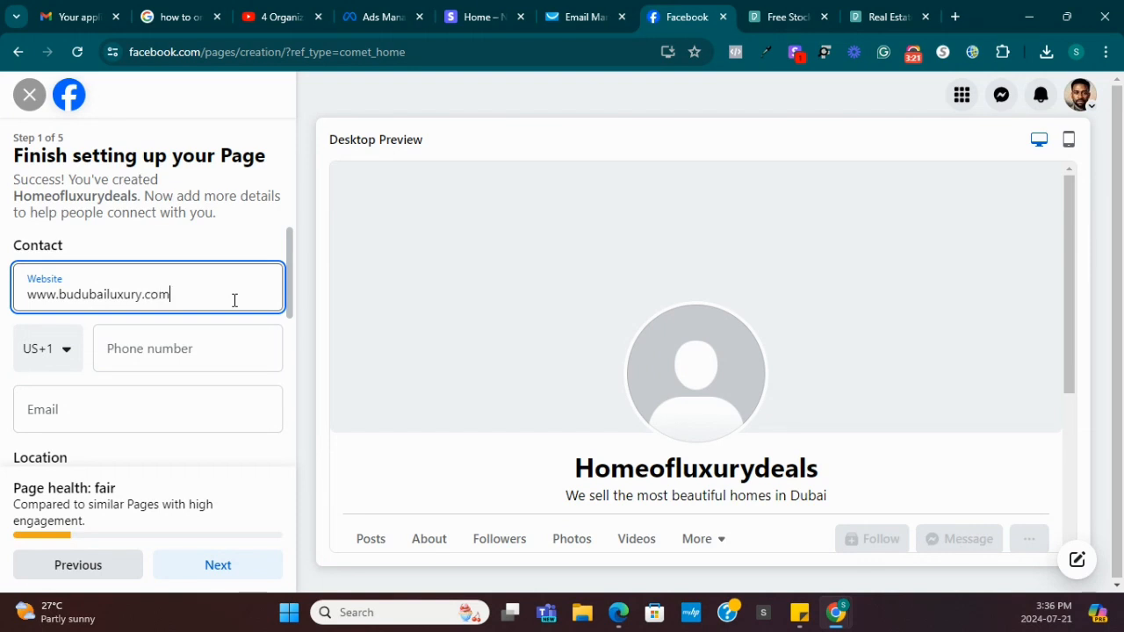
Enter the contact phone number and business email address.
click(175, 359)
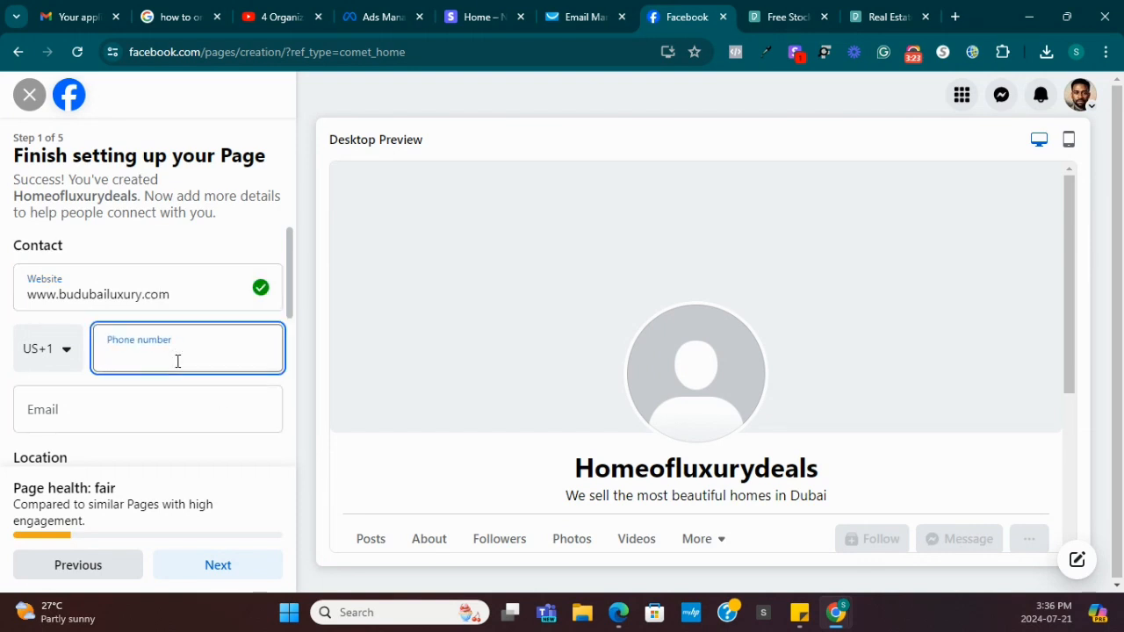
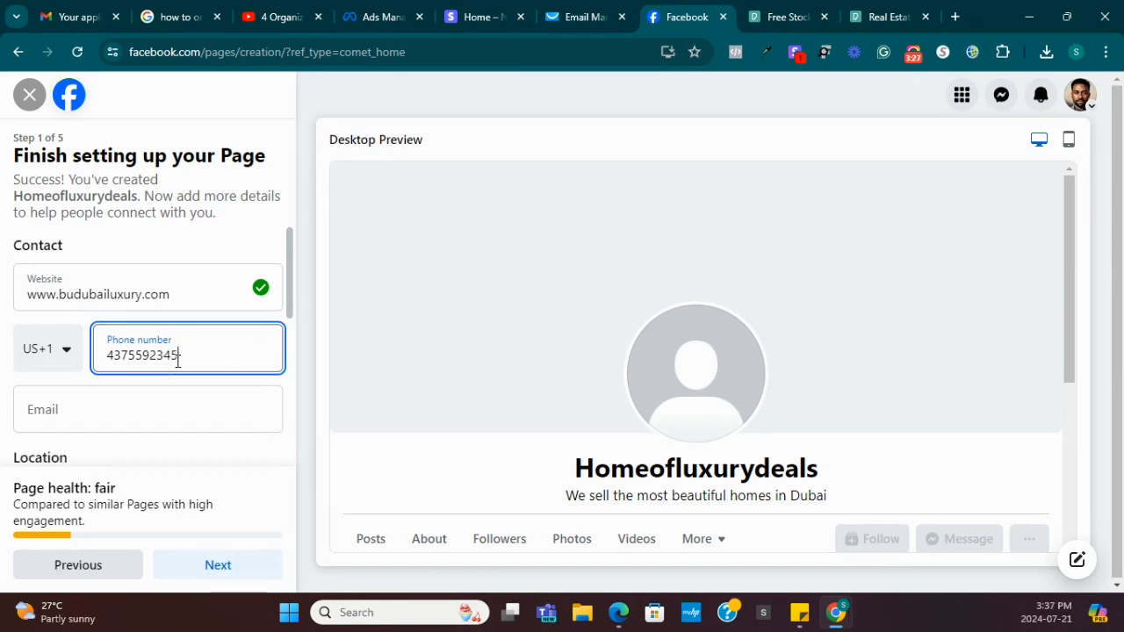
click(116, 409)
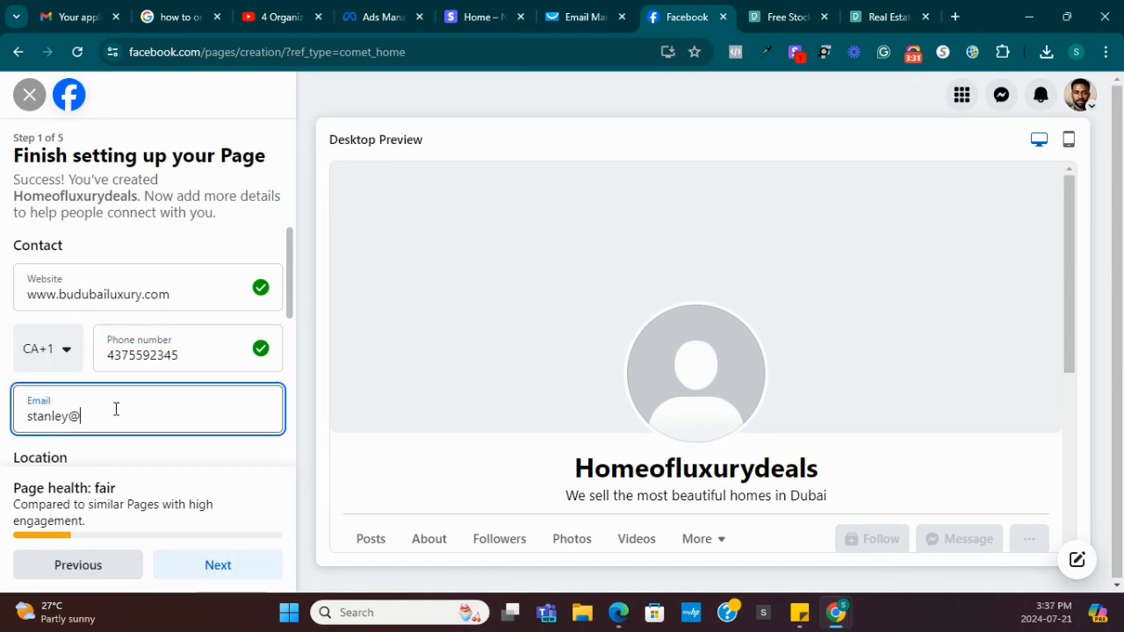
scroll(73, 394, down, 3)
scroll(105, 301, up, 2)
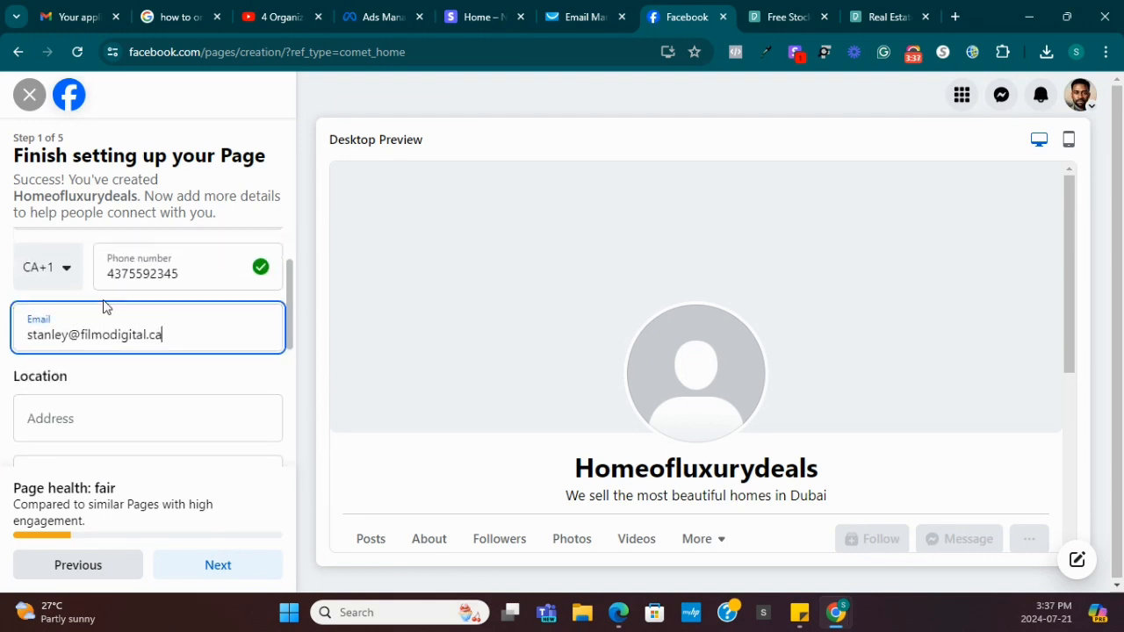
scroll(111, 406, down, 2)
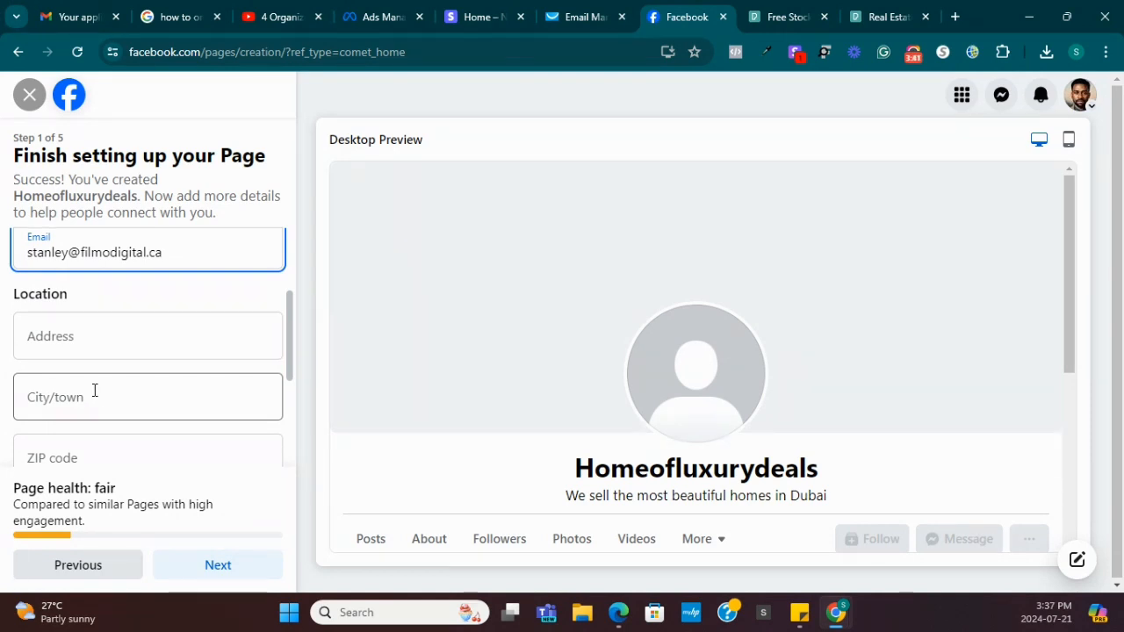
scroll(105, 396, down, 3)
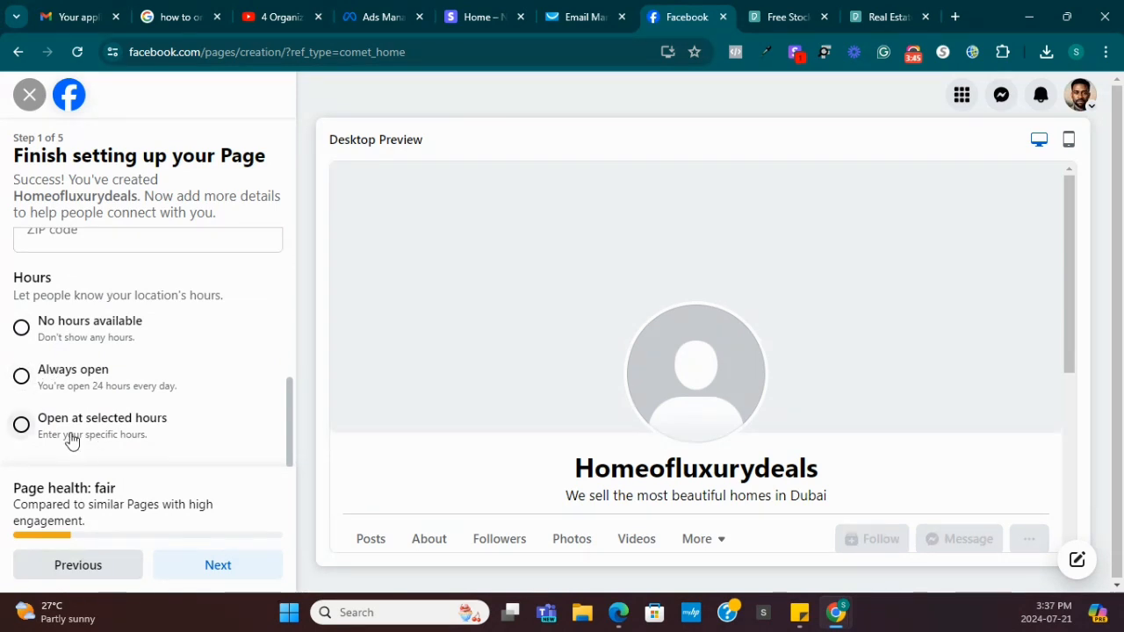
Abandon selected hours, set the Page to Always open, and continue to step 2.
click(22, 425)
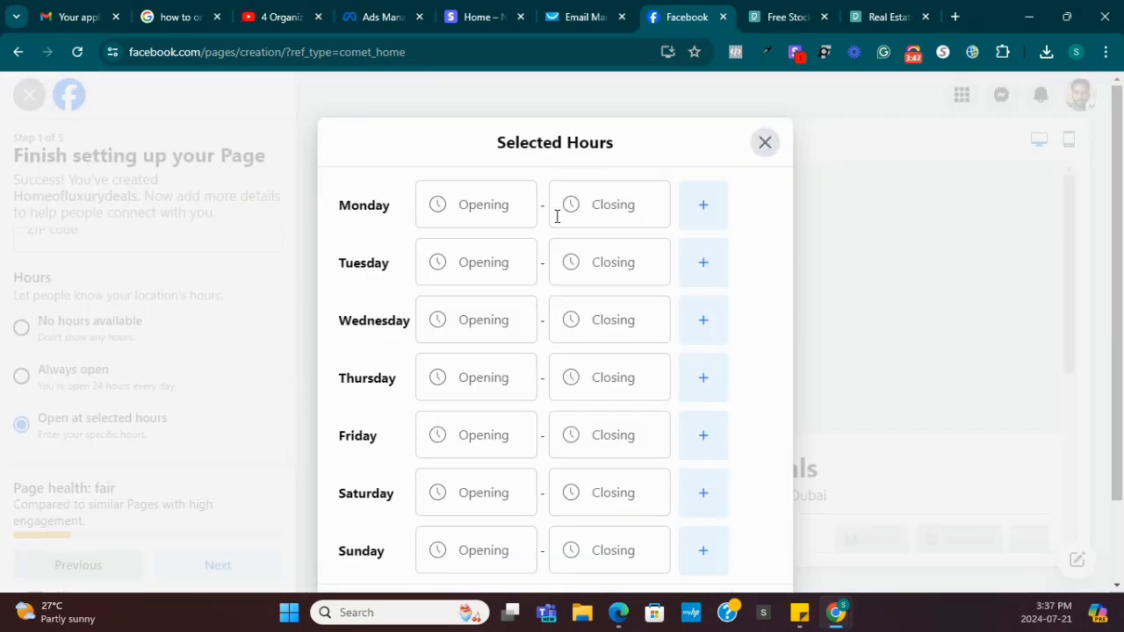
click(457, 217)
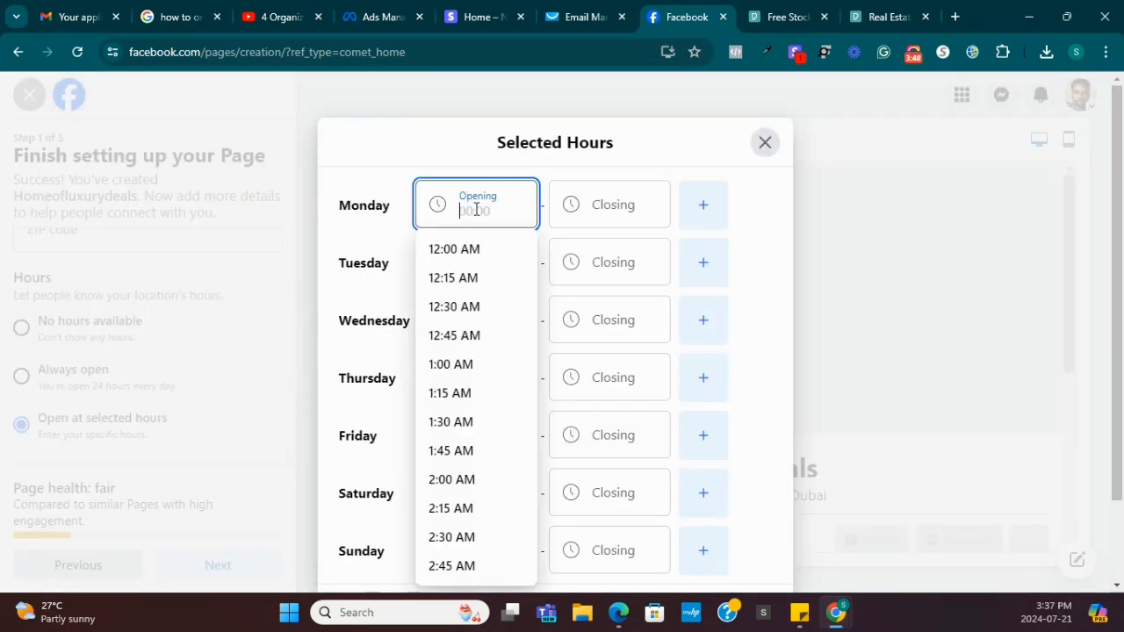
click(646, 222)
click(763, 151)
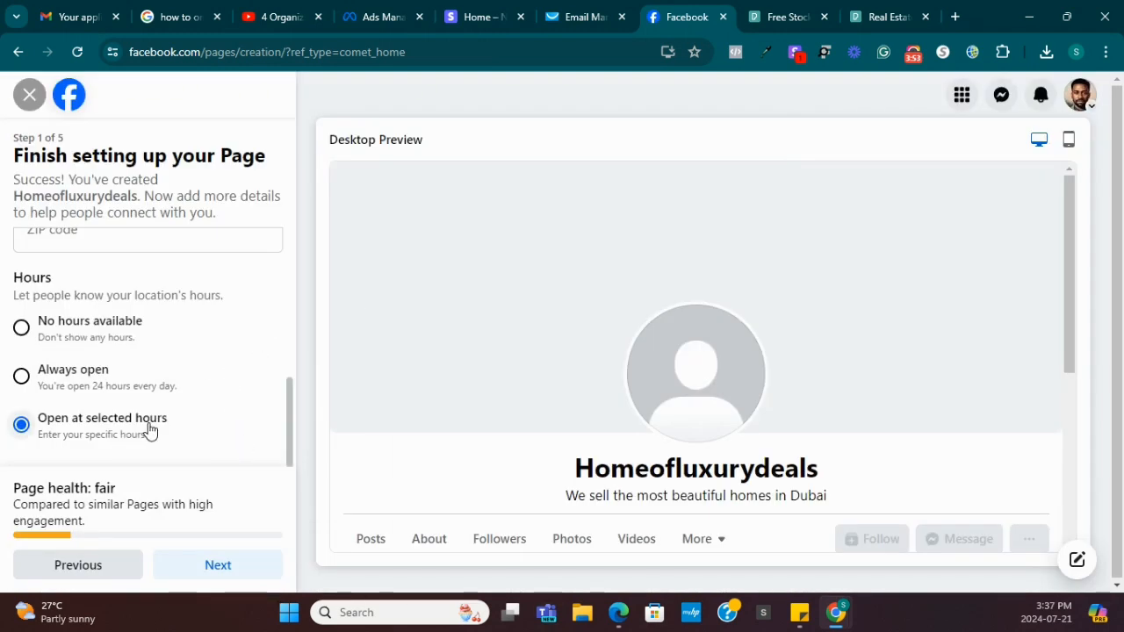
click(83, 386)
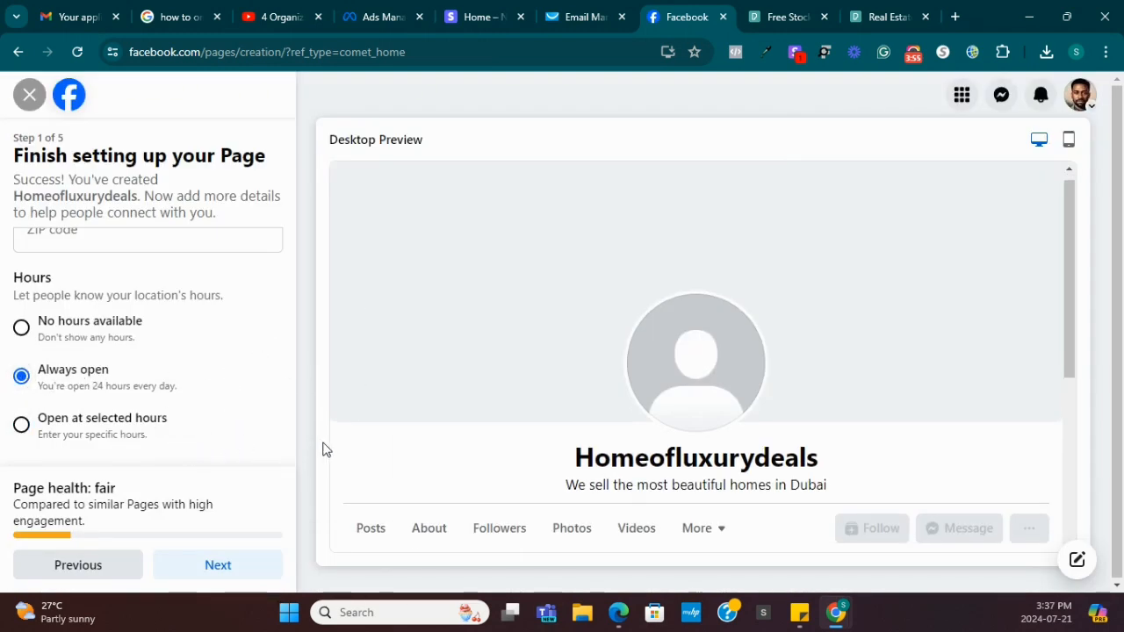
click(216, 565)
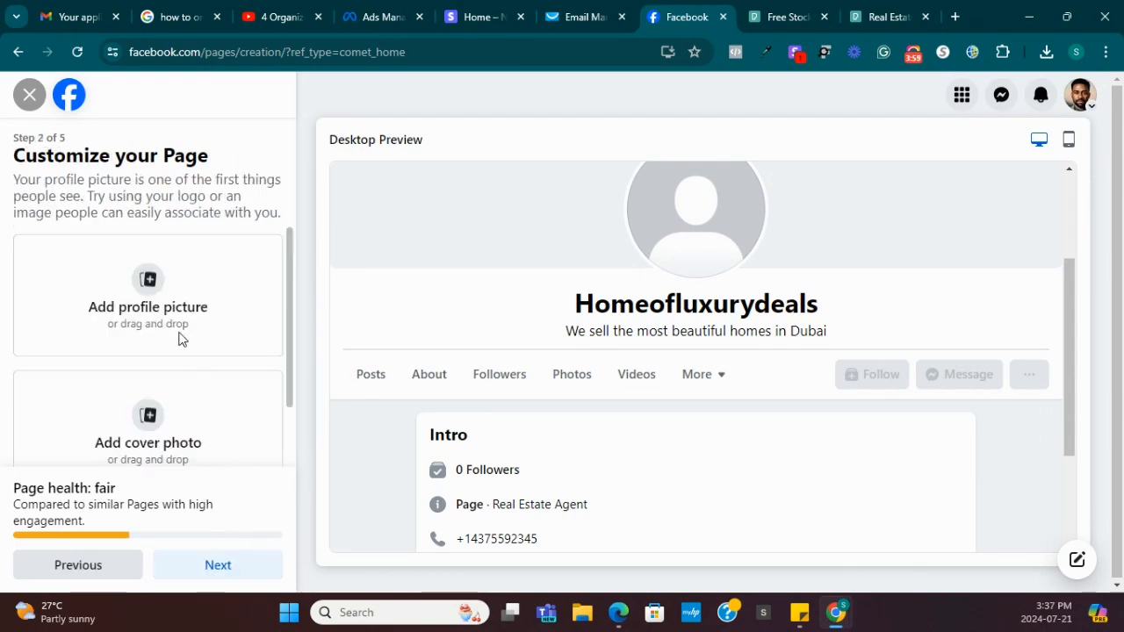
click(146, 281)
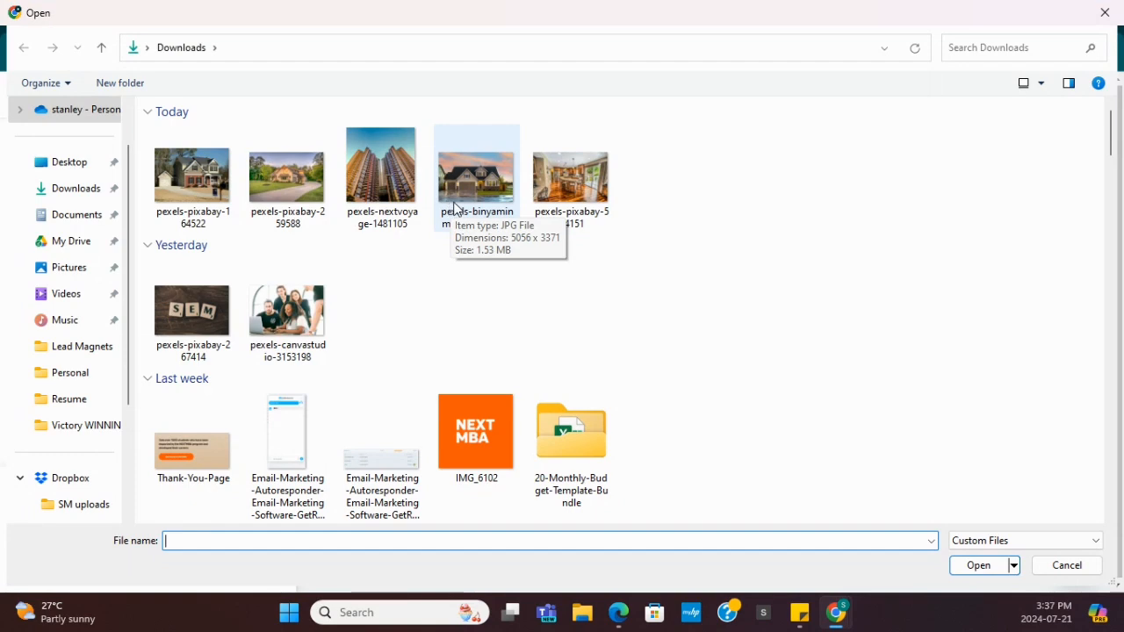
click(456, 208)
click(975, 566)
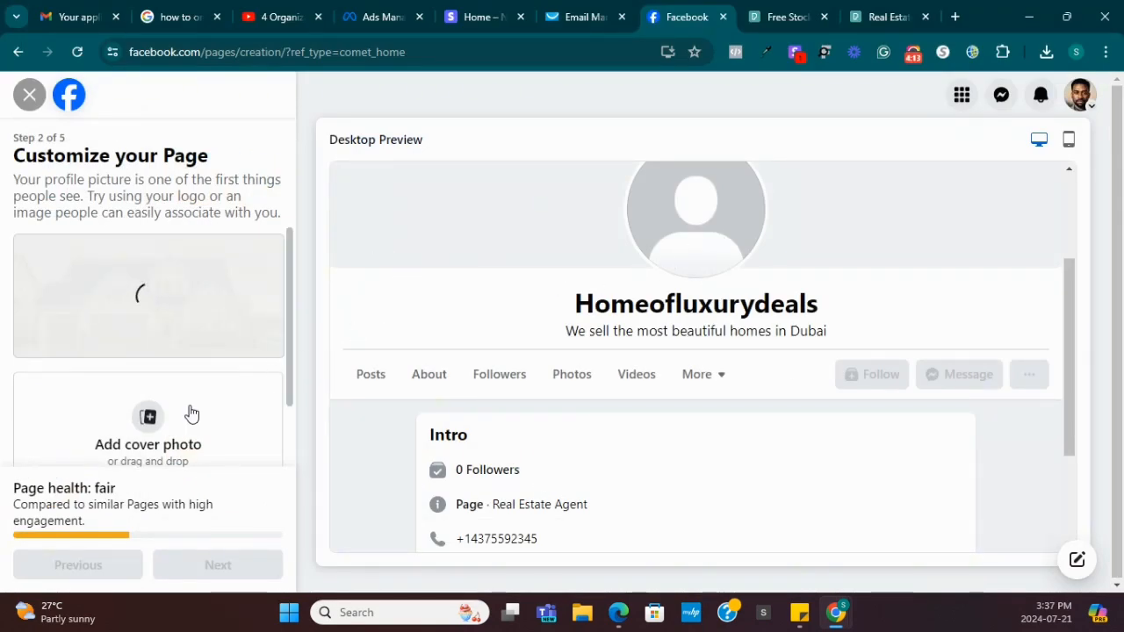
Upload the kitchen interior photo as the Page's cover photo.
click(161, 439)
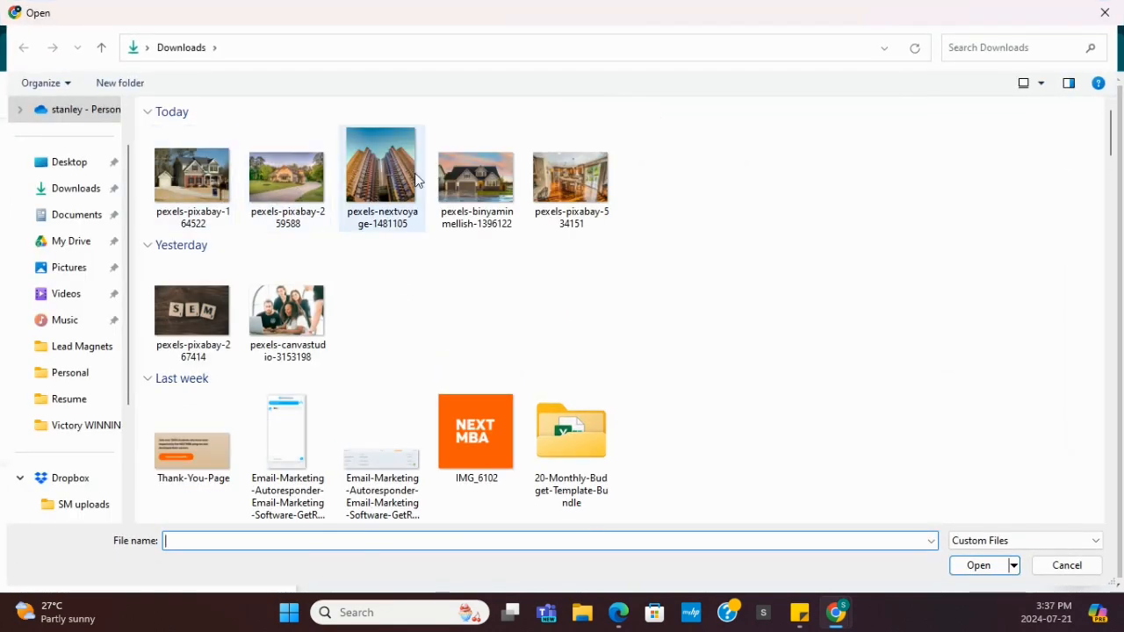
click(567, 180)
click(979, 565)
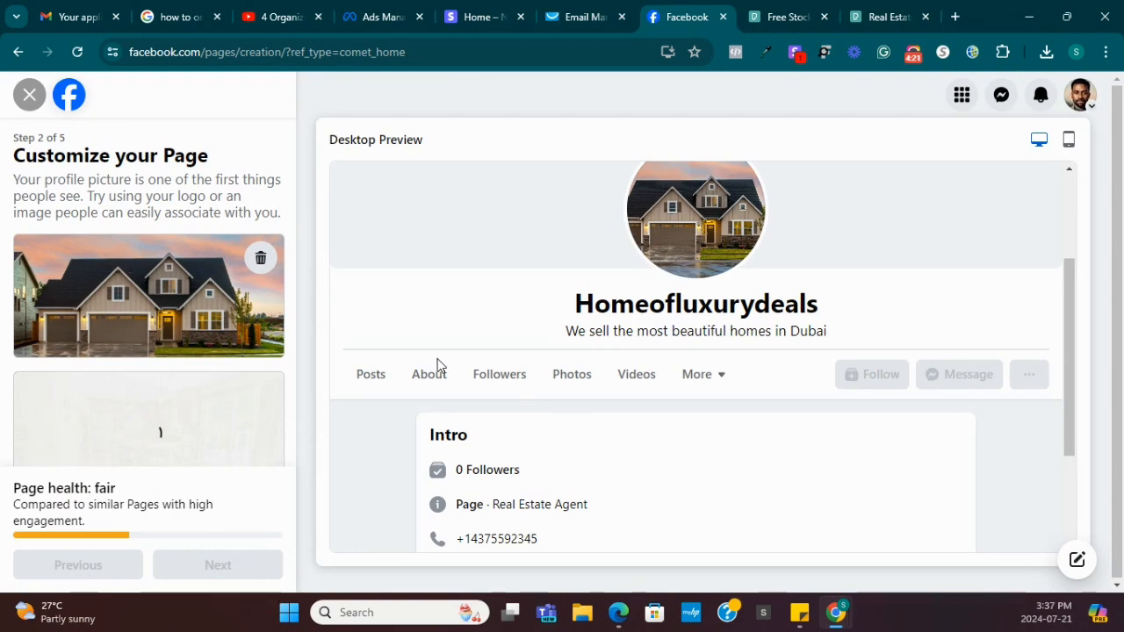
scroll(603, 368, up, 2)
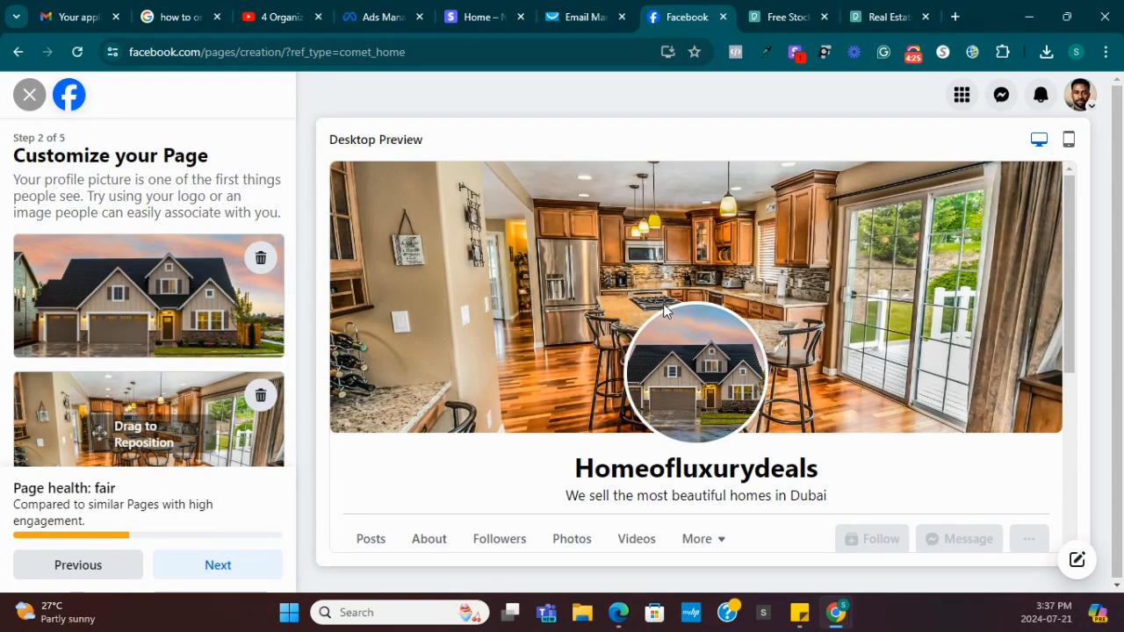
scroll(663, 304, down, 2)
scroll(632, 303, up, 2)
scroll(650, 294, down, 4)
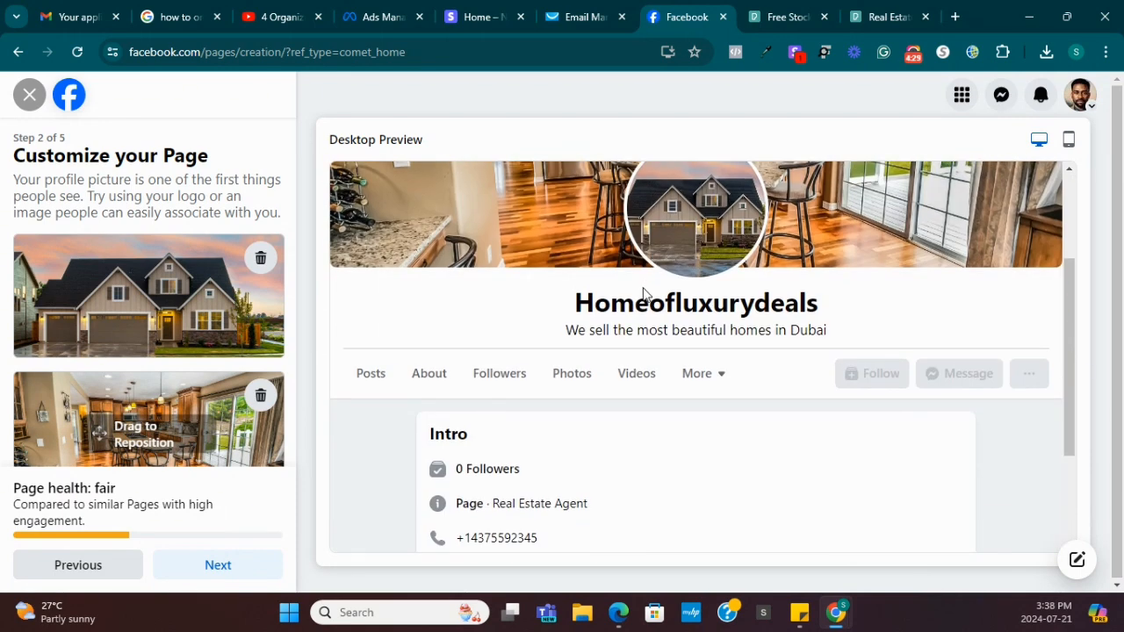
scroll(220, 439, down, 1)
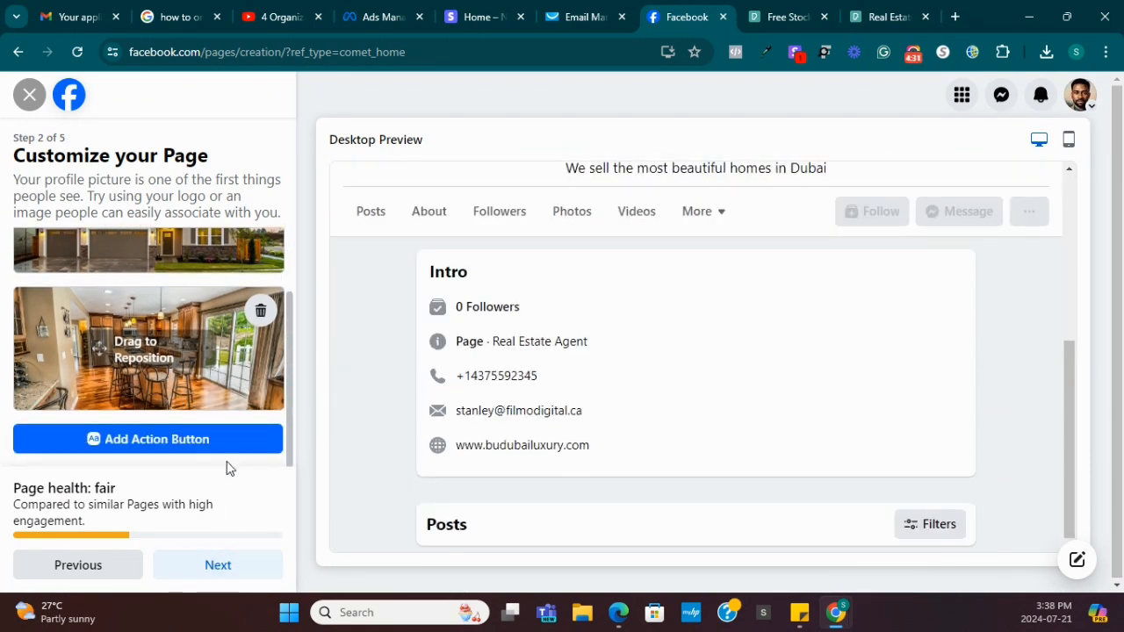
Move past the Customize step and skip connecting WhatsApp.
click(219, 564)
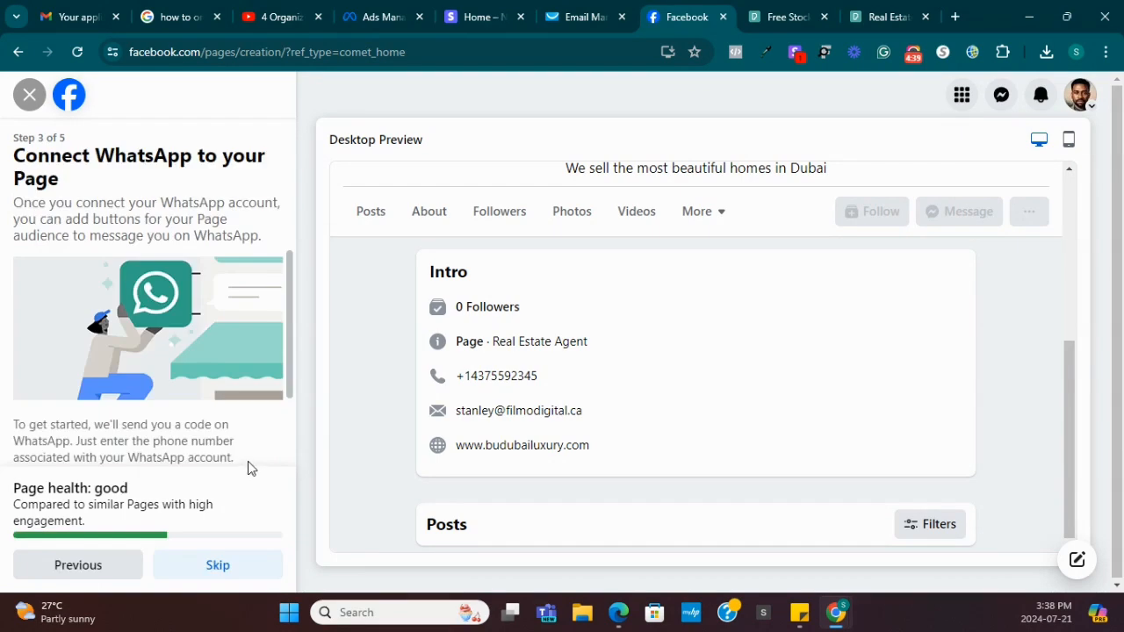
scroll(165, 362, down, 1)
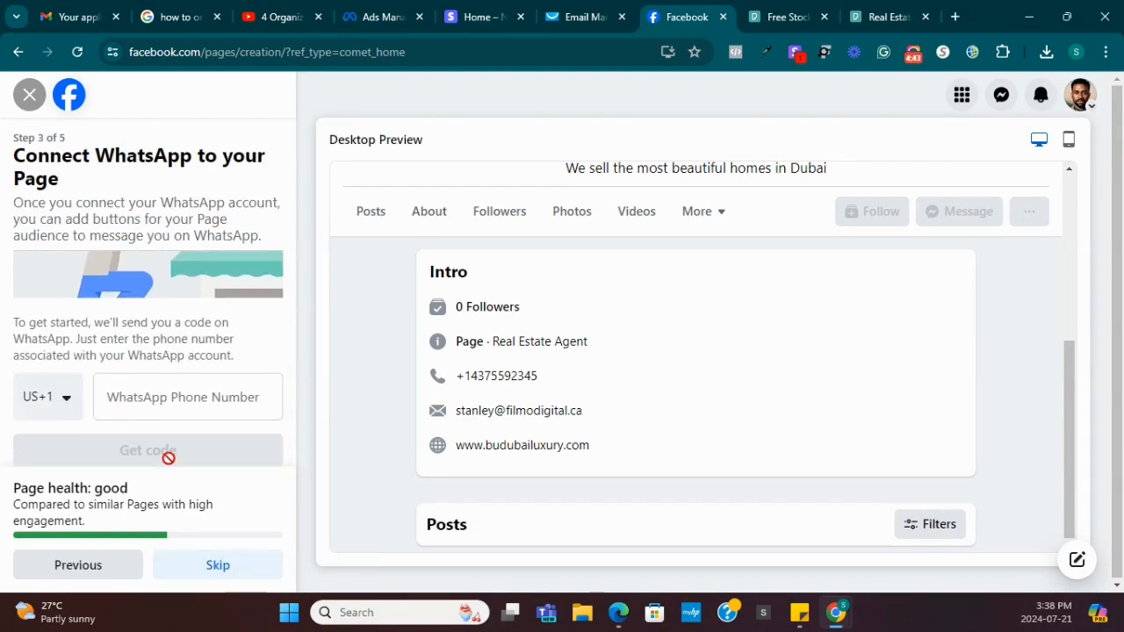
scroll(170, 461, up, 1)
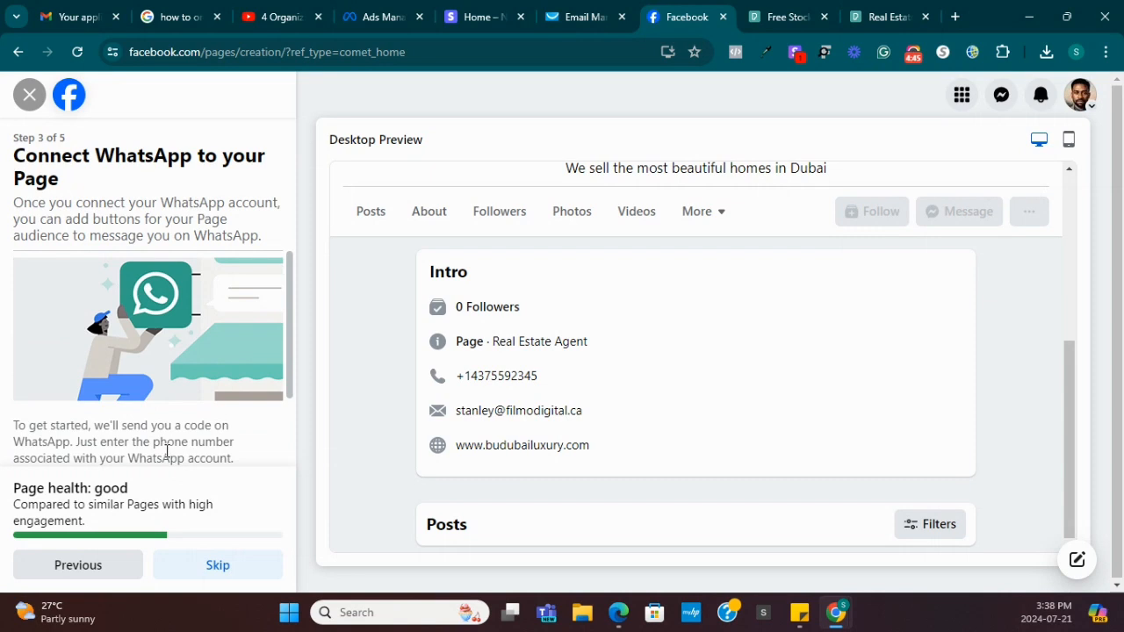
scroll(168, 452, down, 1)
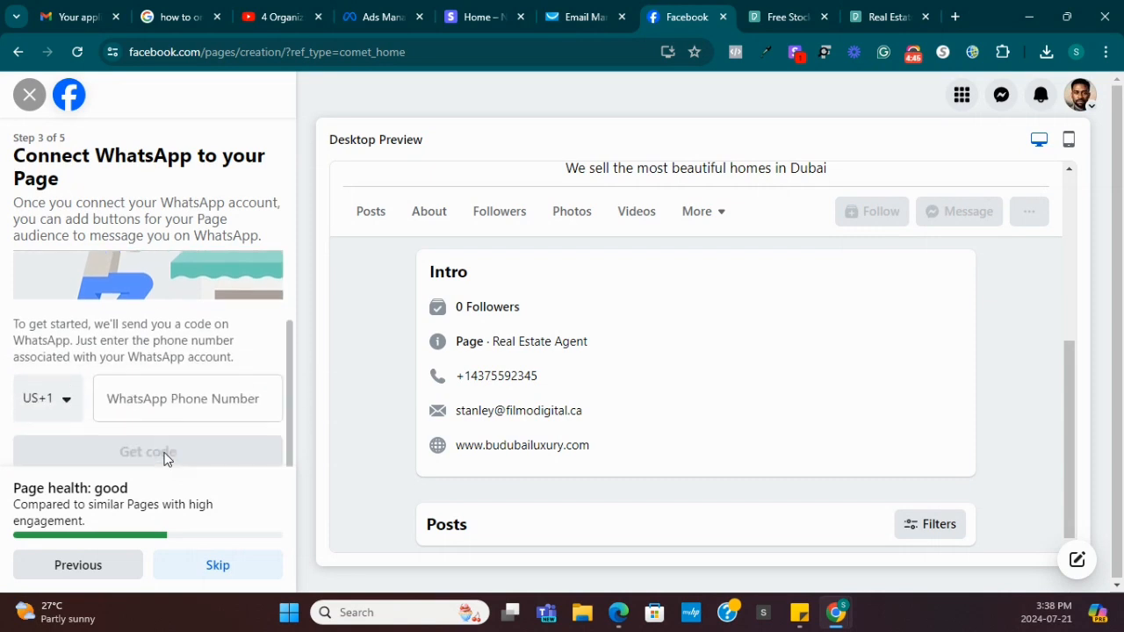
click(210, 564)
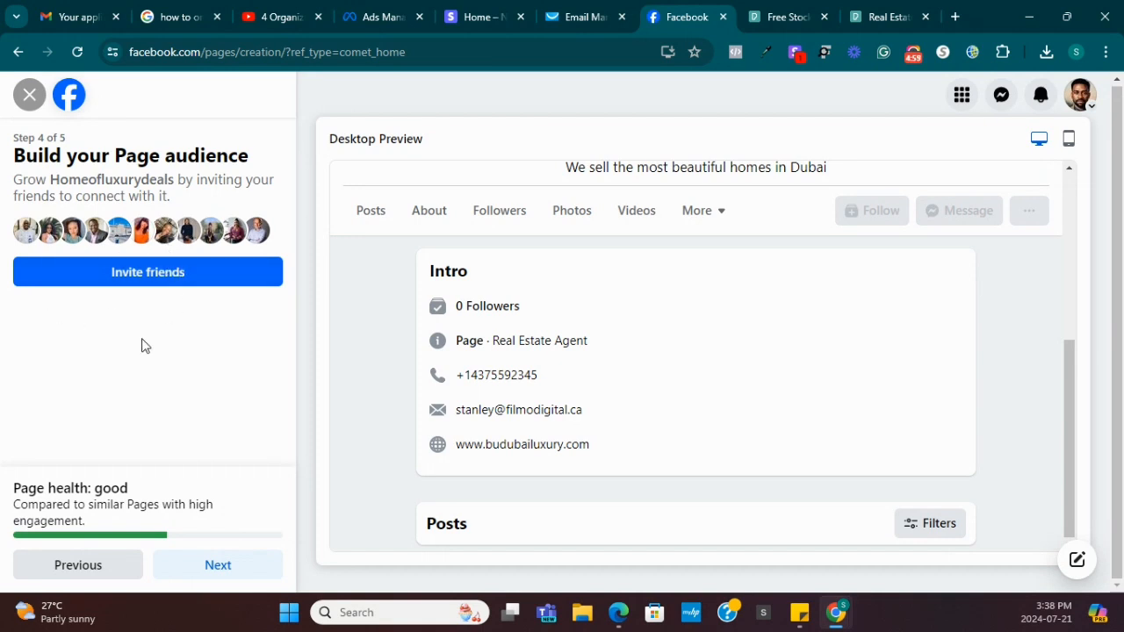
Skip inviting friends and leave marketing emails switched off on the final step.
click(210, 567)
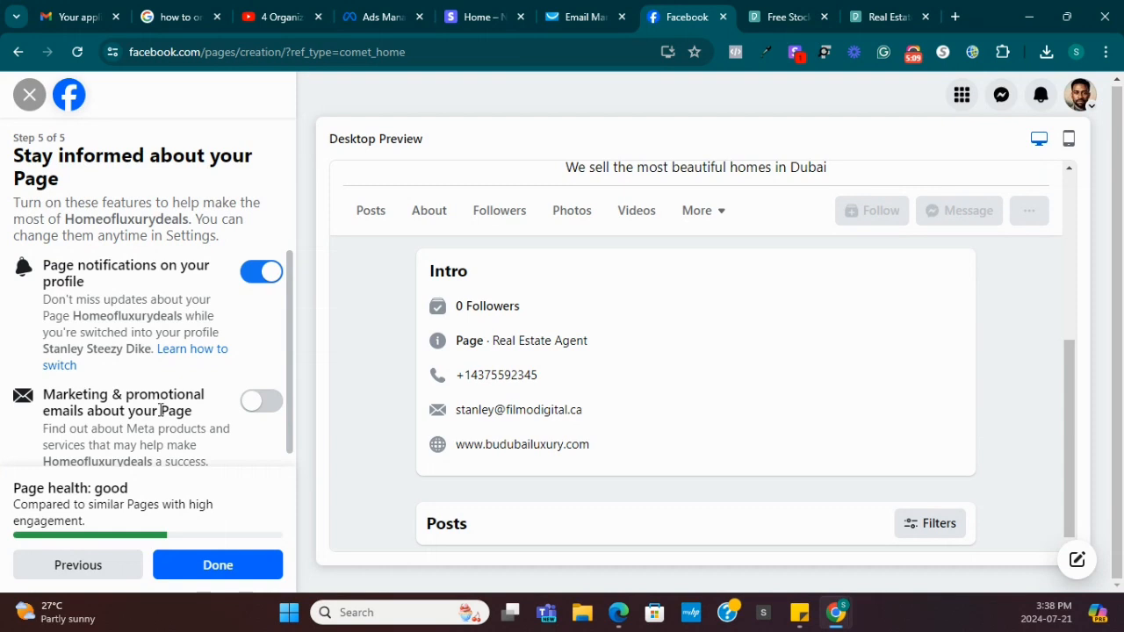
click(270, 410)
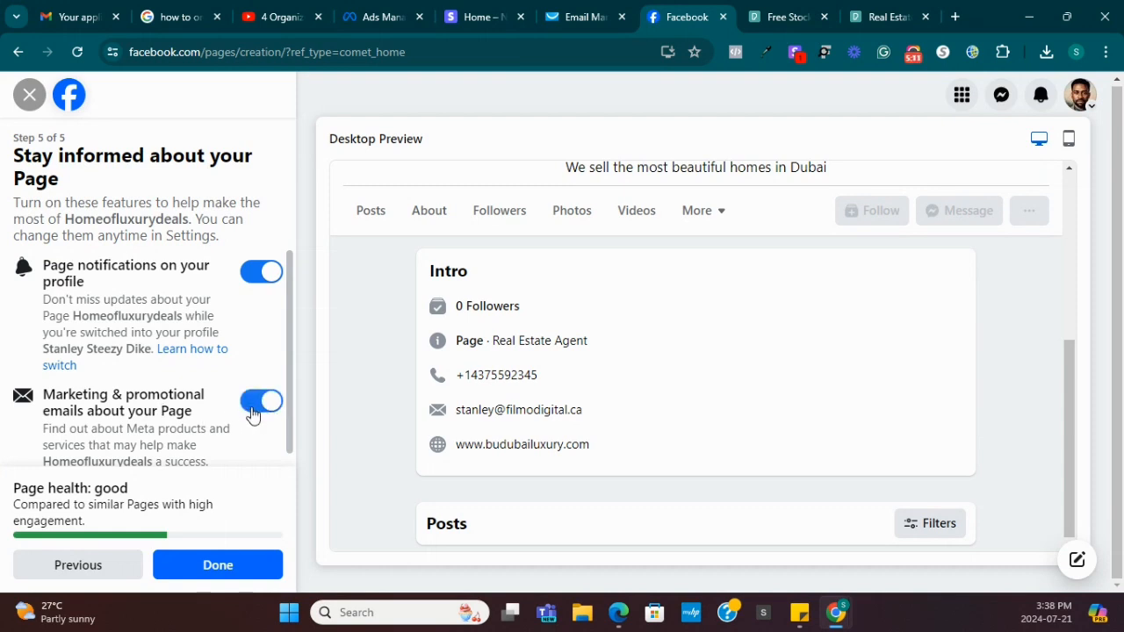
click(252, 411)
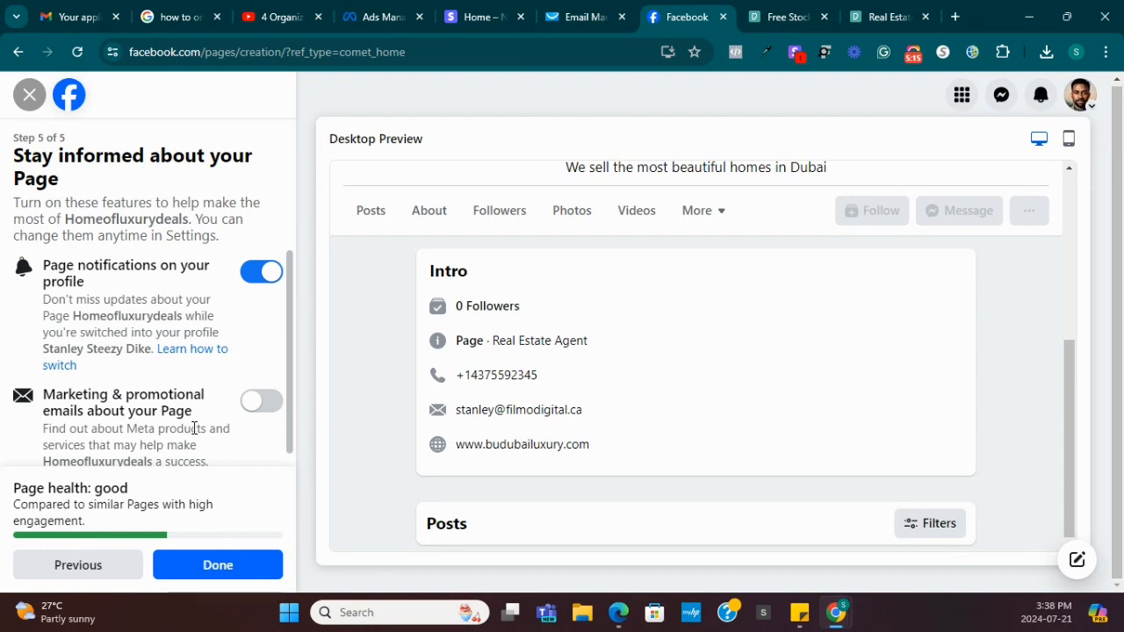
Finish Page setup and complete the new Page's welcome tour.
click(216, 567)
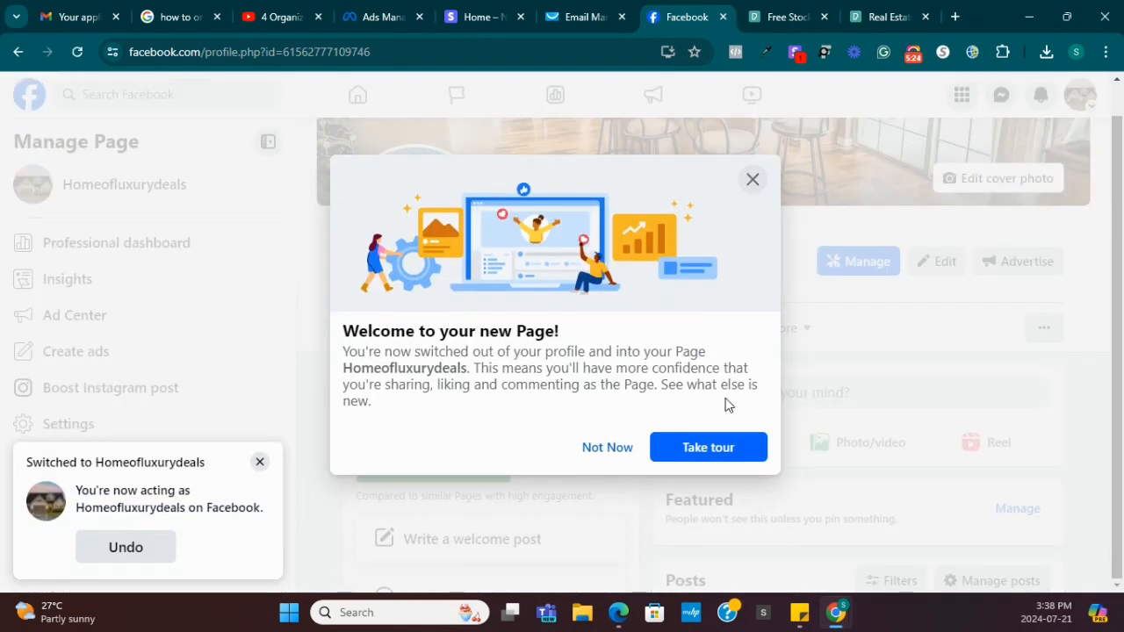
click(694, 450)
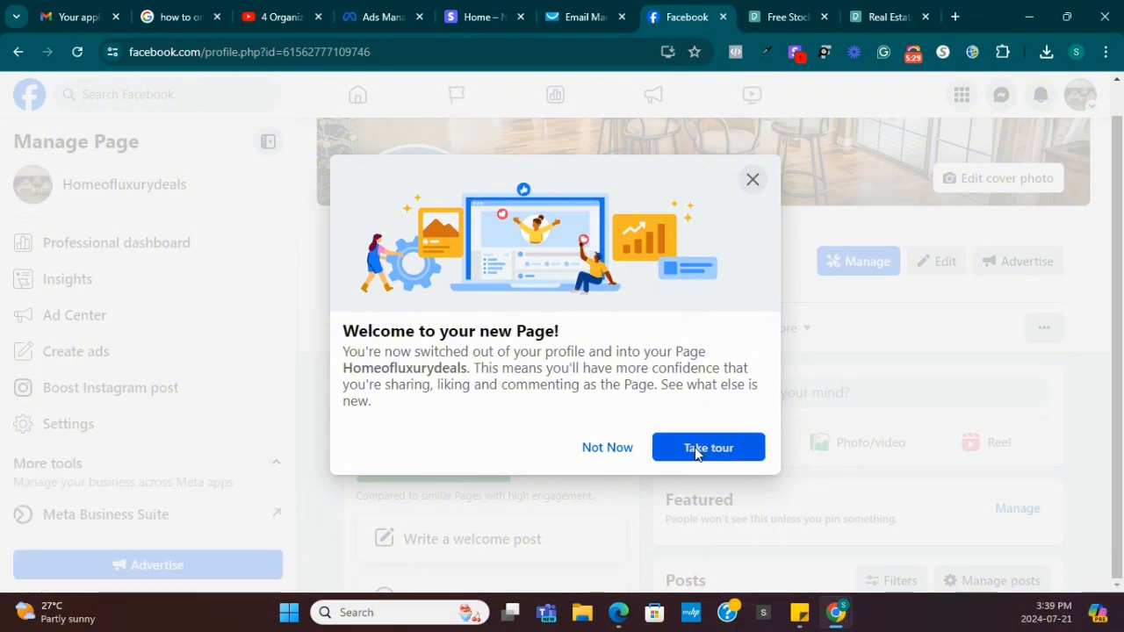
click(1000, 259)
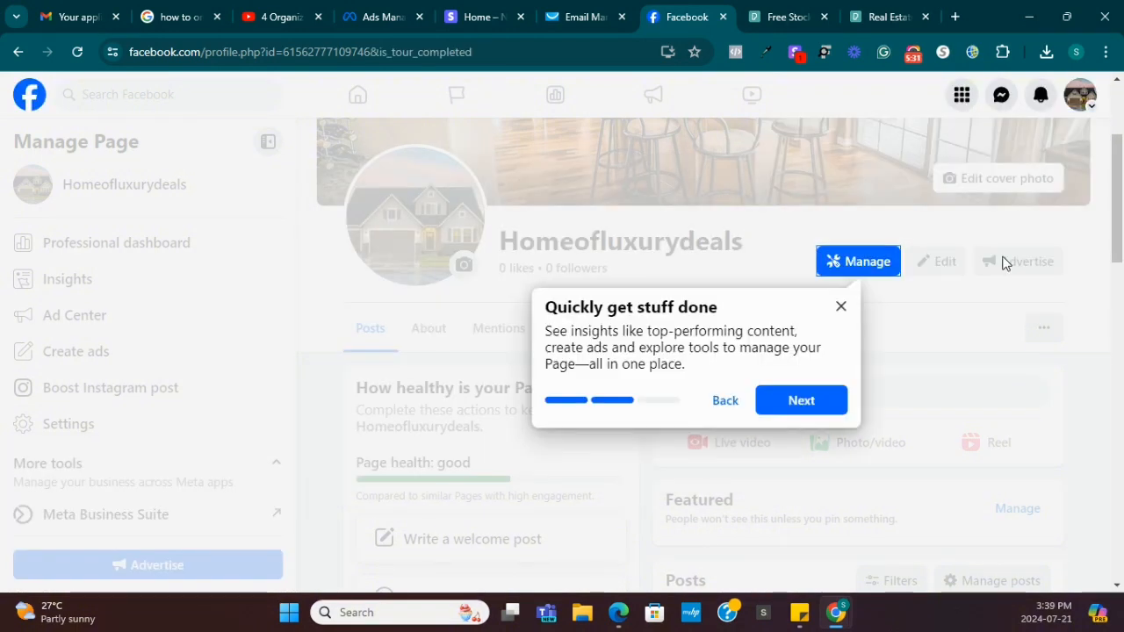
click(793, 402)
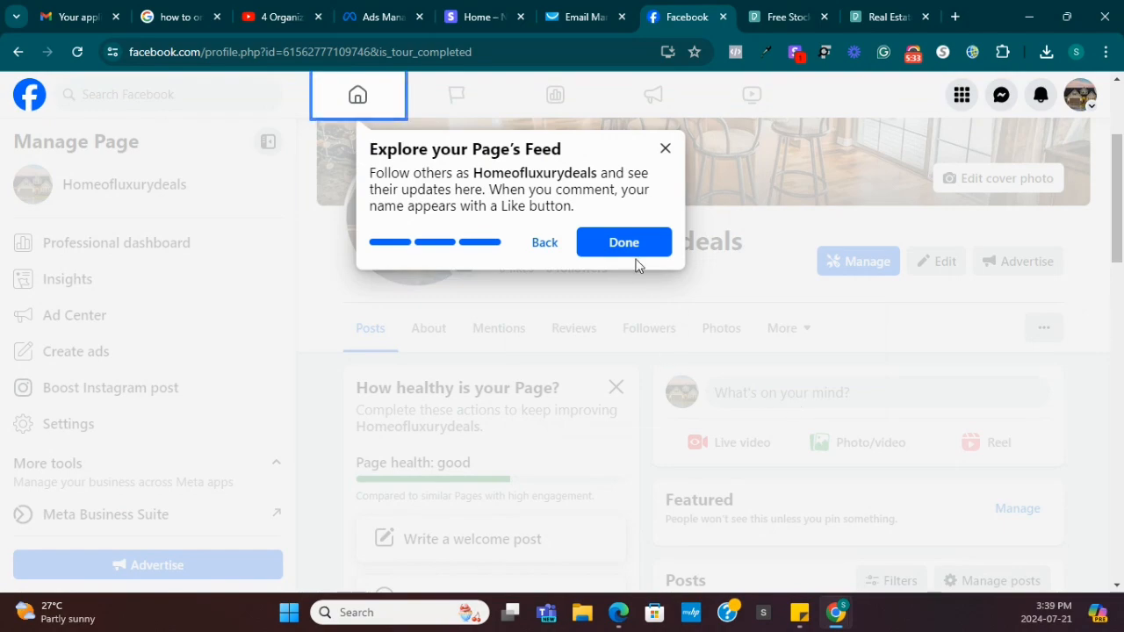
click(635, 260)
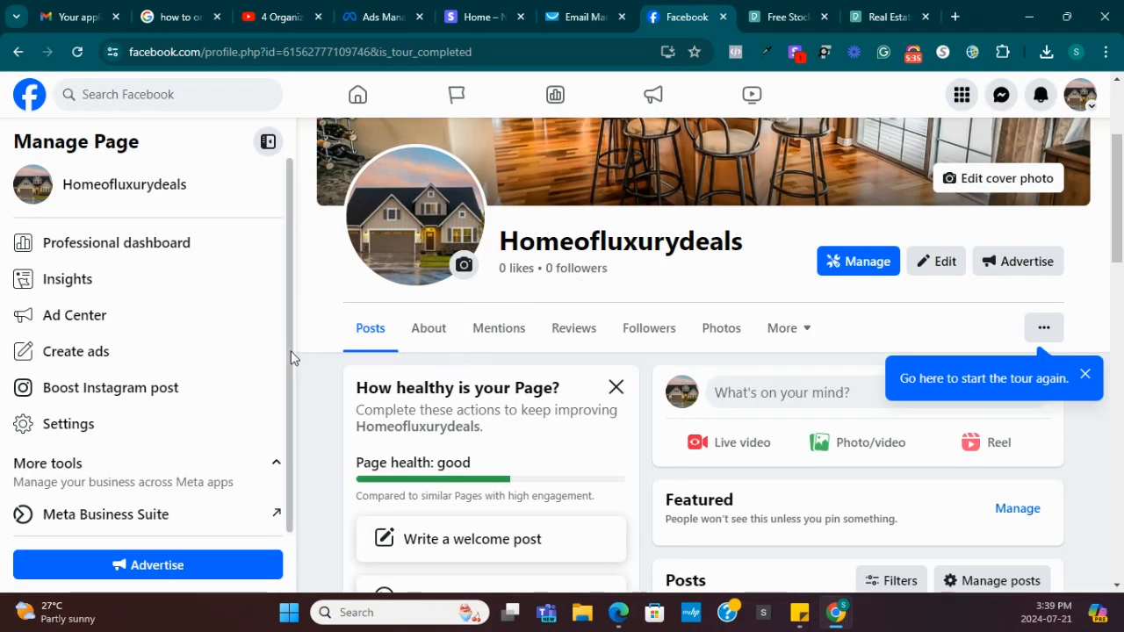
scroll(465, 375, down, 3)
scroll(465, 376, up, 5)
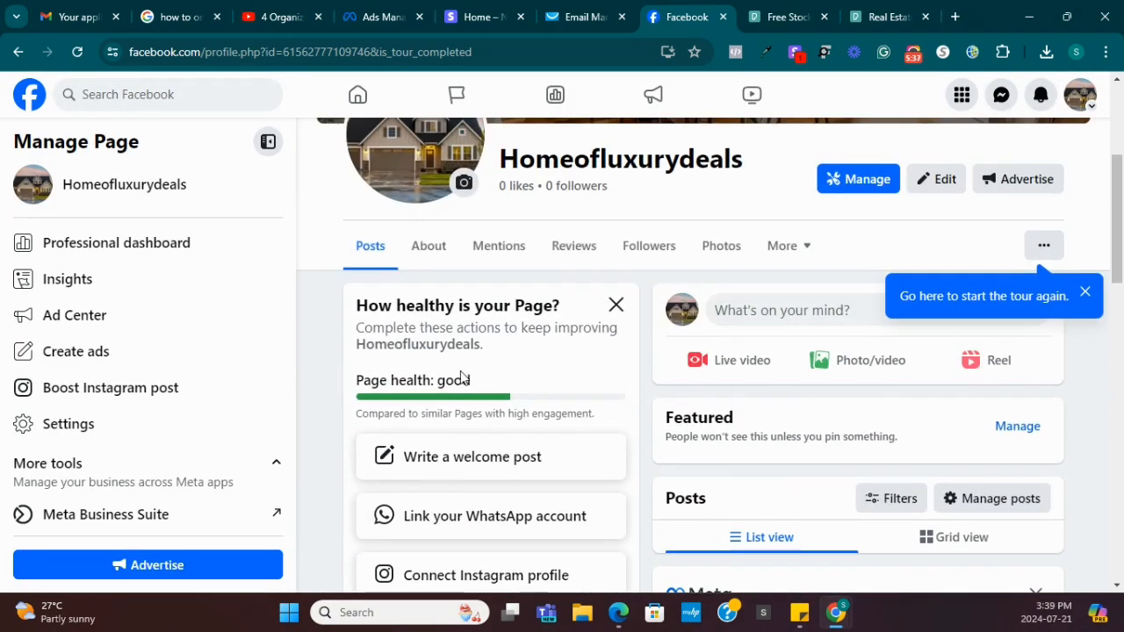
Post 'Hello to the world' on the Homeofluxurydeals Page and review the Page.
click(747, 470)
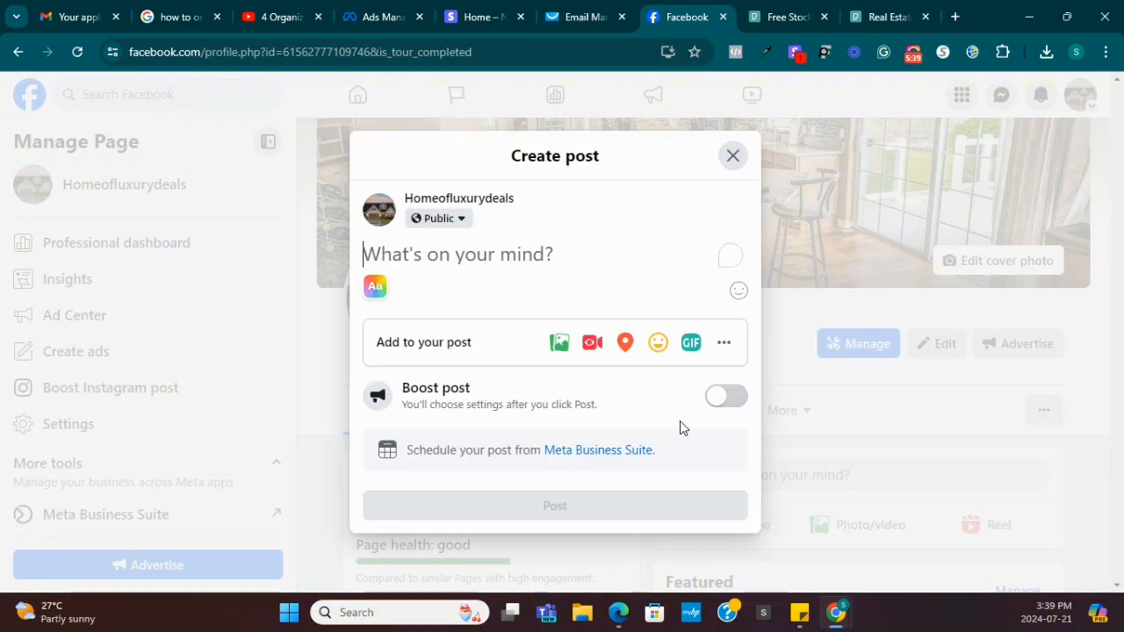
text(Hello)
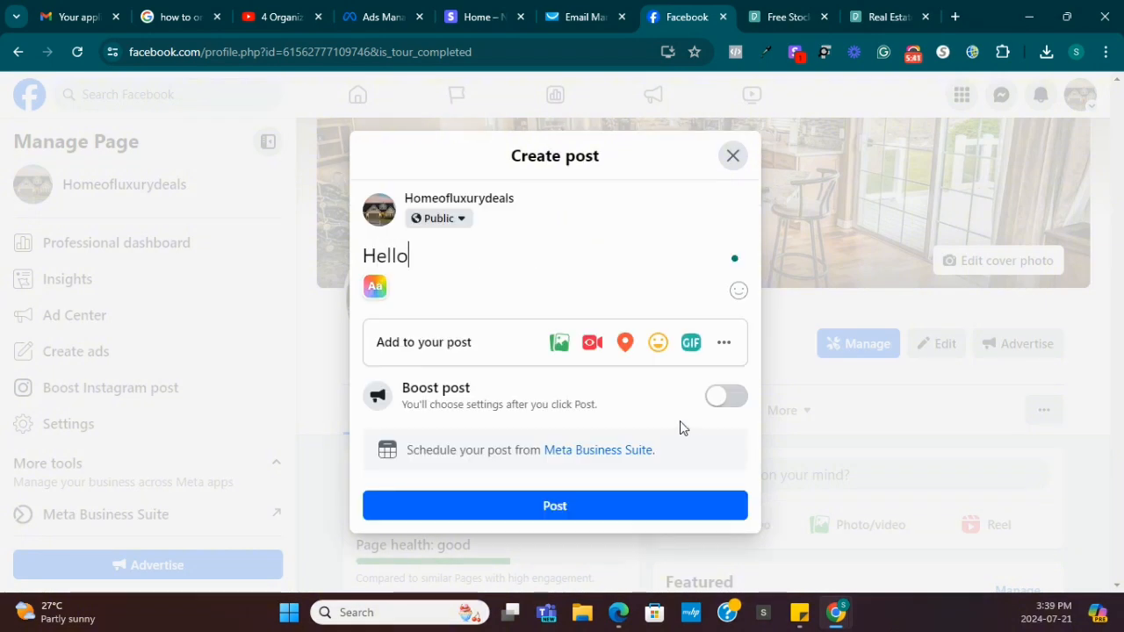
text( to the world)
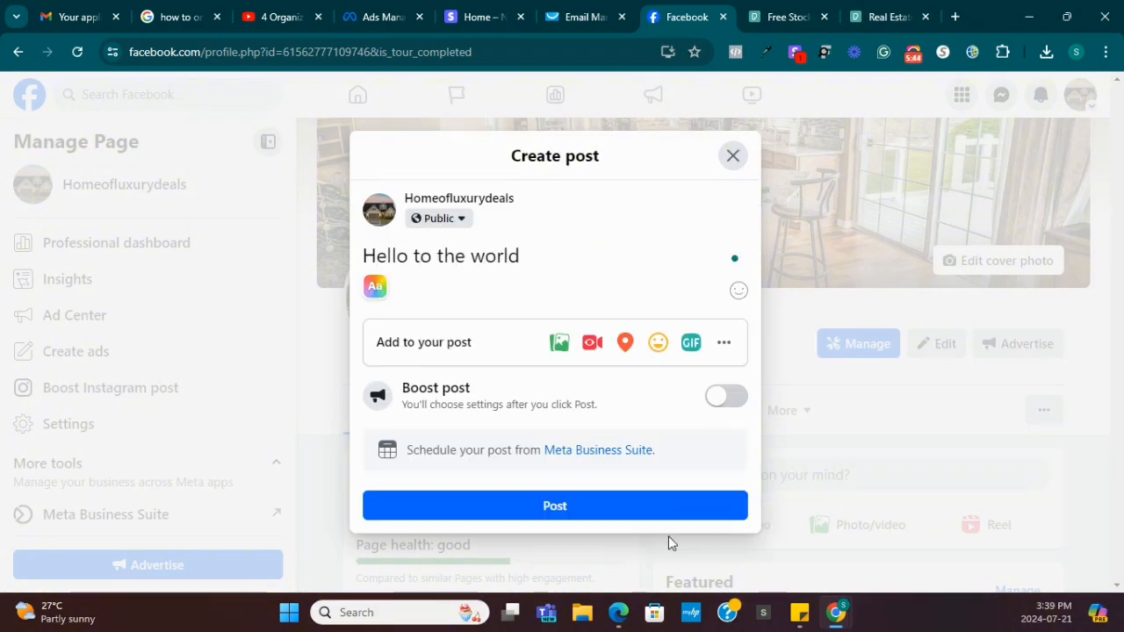
click(580, 507)
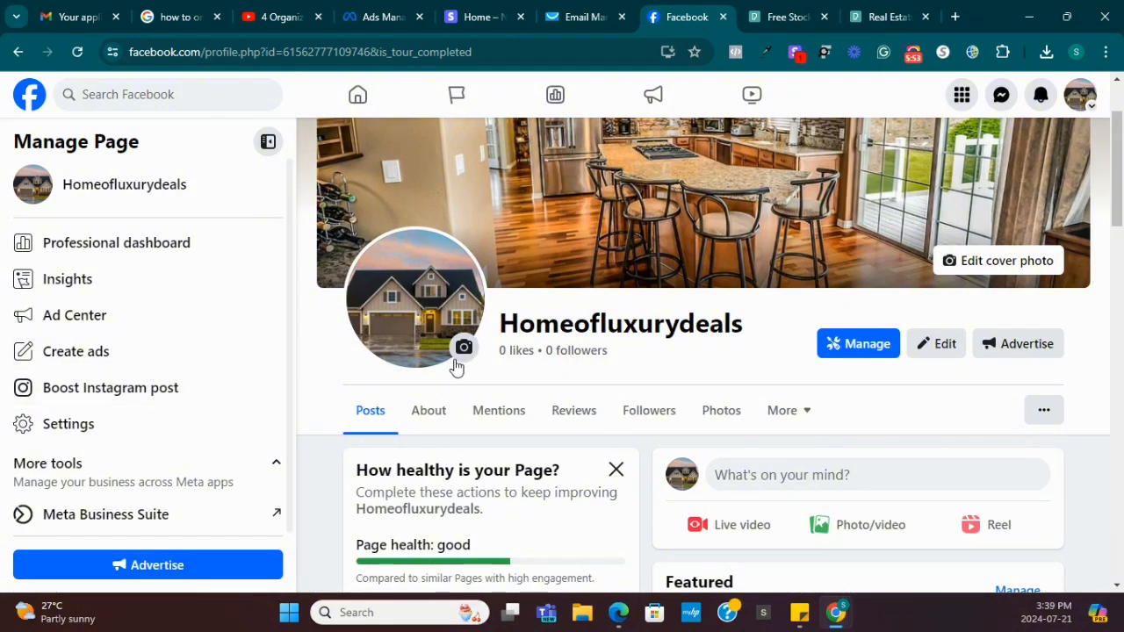
scroll(334, 342, down, 8)
scroll(346, 344, up, 5)
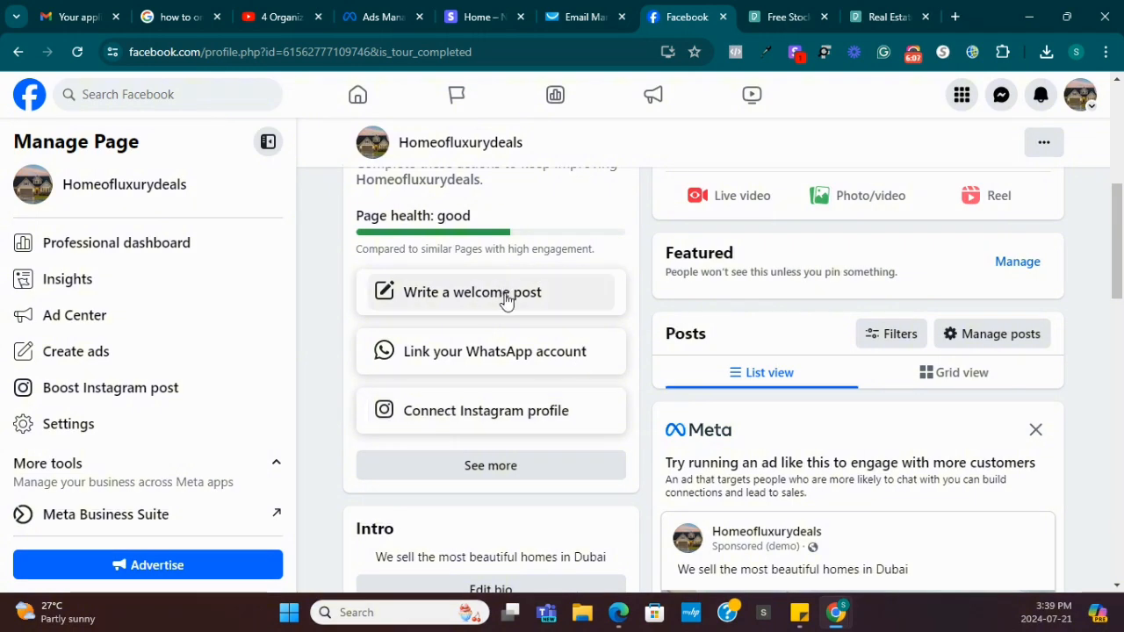
scroll(614, 395, up, 4)
scroll(743, 501, down, 2)
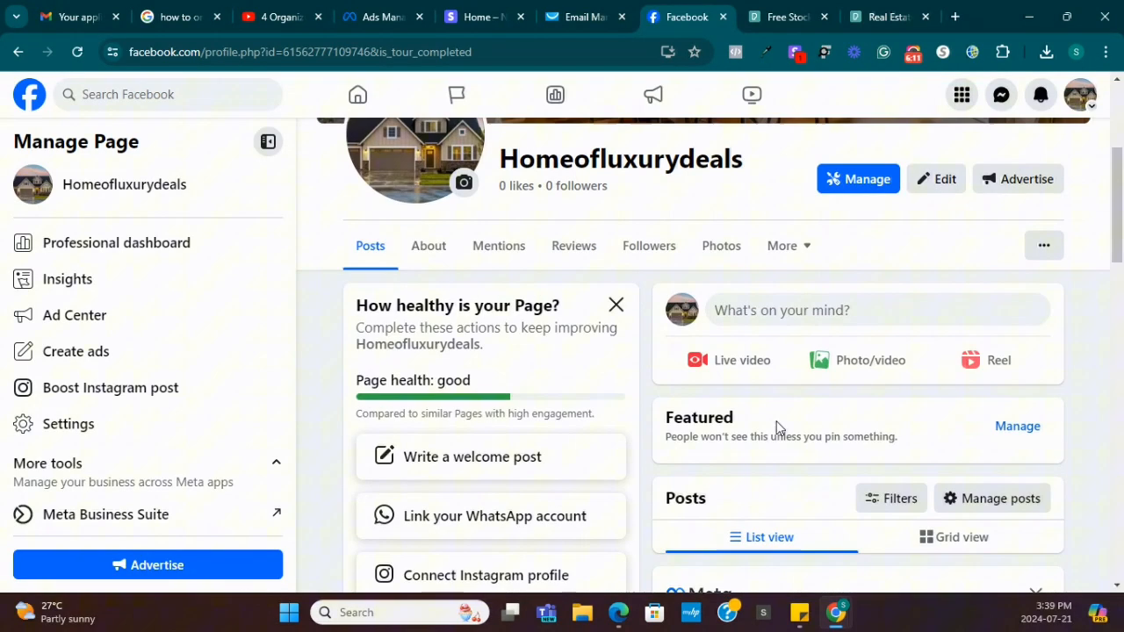
Publish a post with the pexels-nextvoyage-1481105 tower-block photo captioned 'For sale in Dubai'.
click(863, 361)
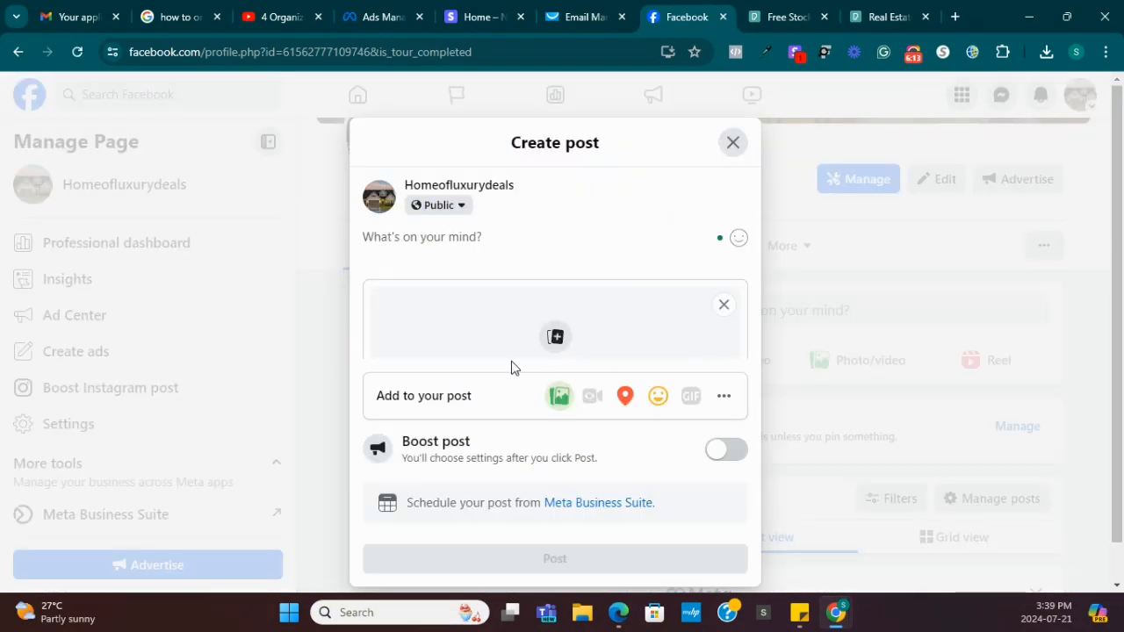
click(562, 348)
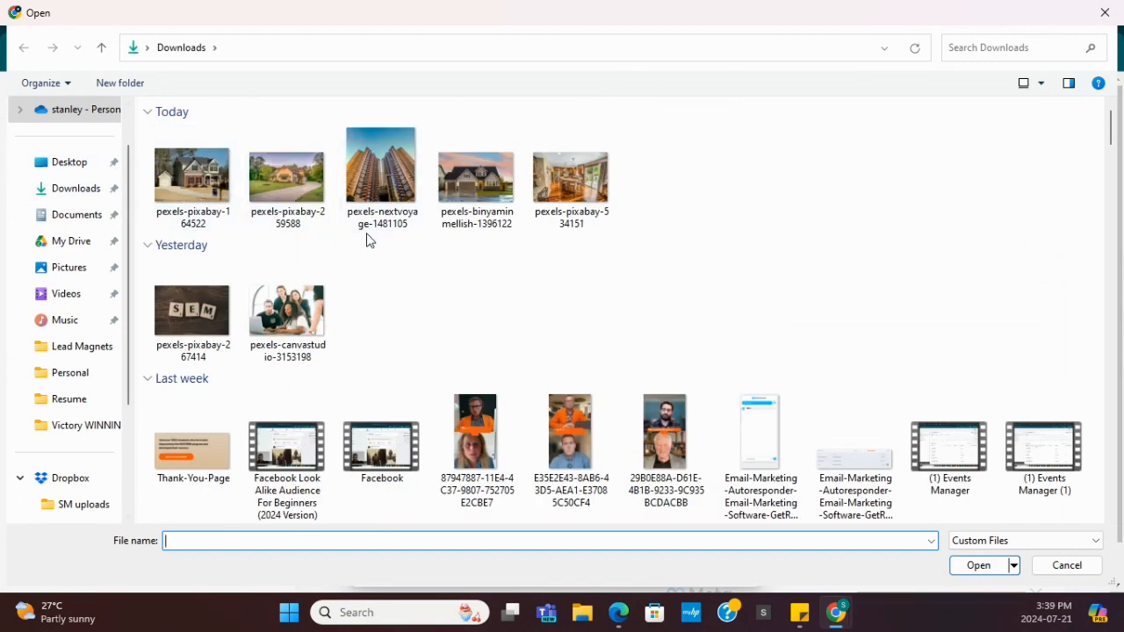
click(386, 221)
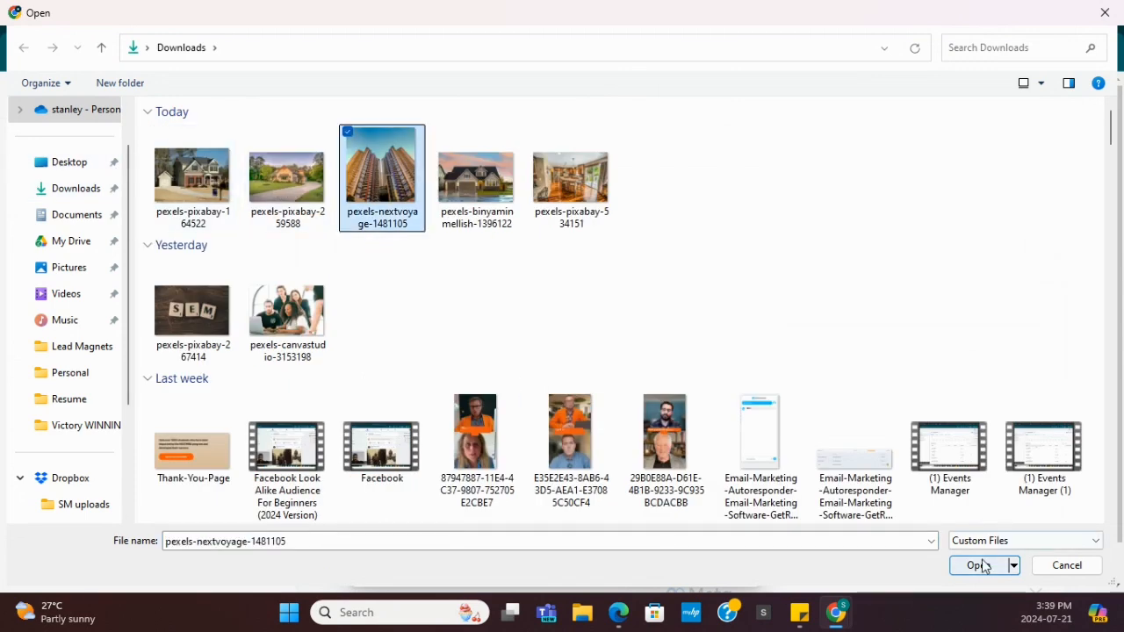
click(980, 565)
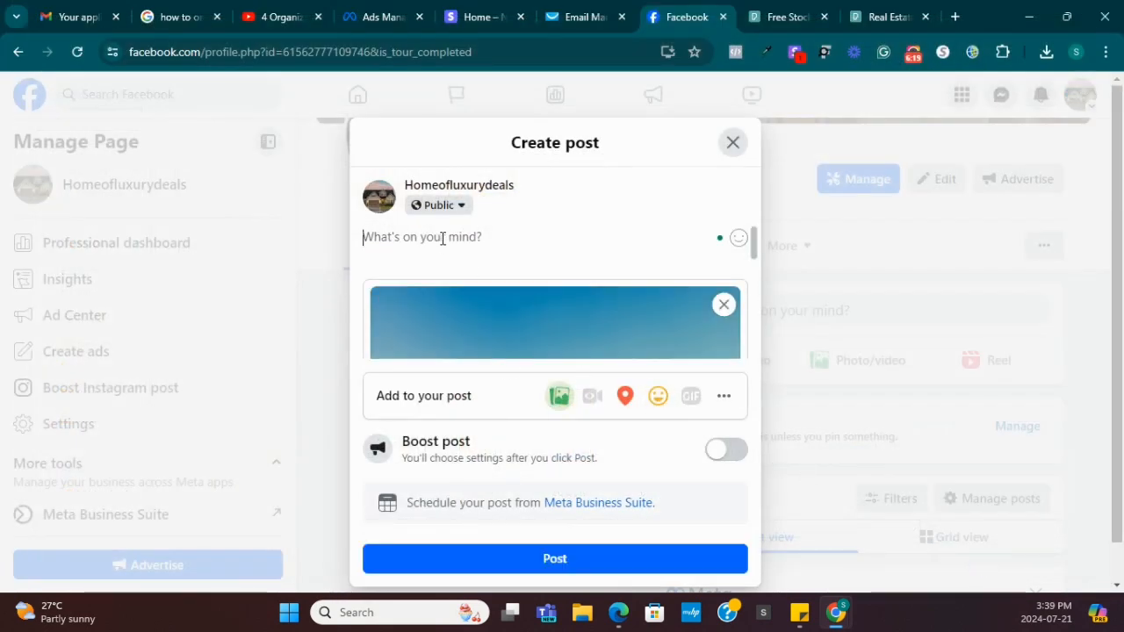
click(442, 238)
text(For s)
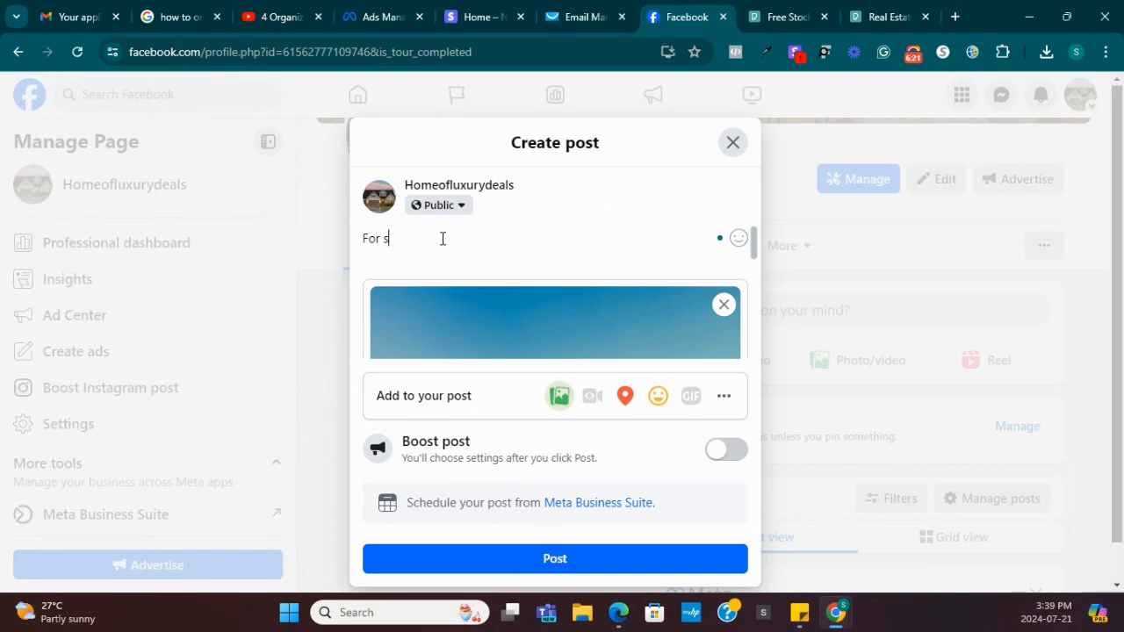
text(ale in Dubai)
click(570, 567)
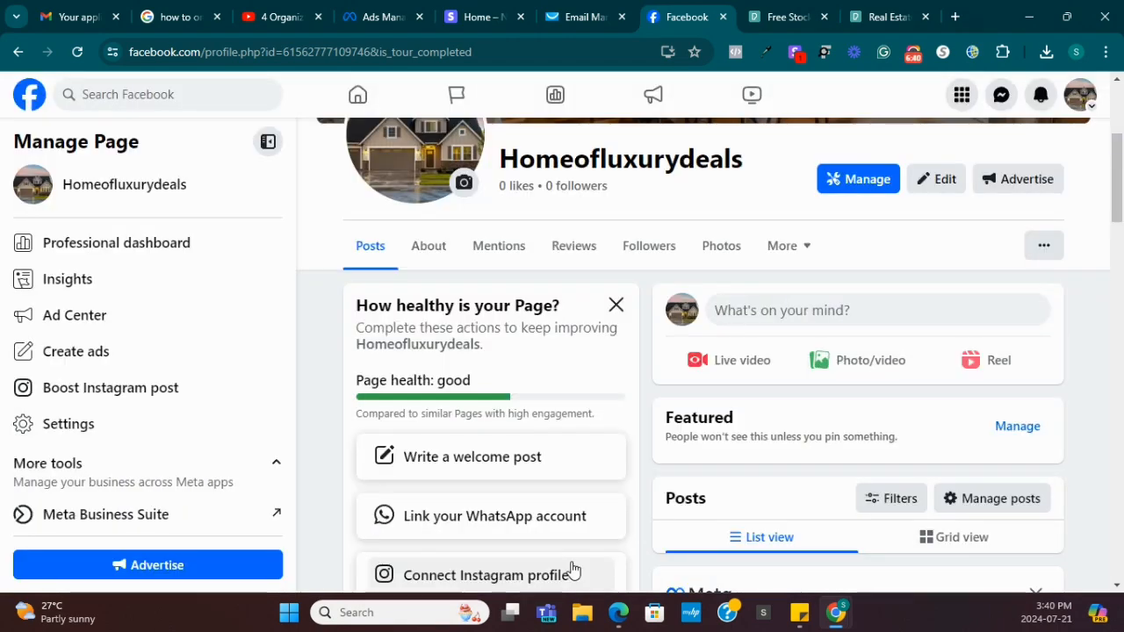
scroll(790, 527, down, 3)
scroll(806, 509, down, 4)
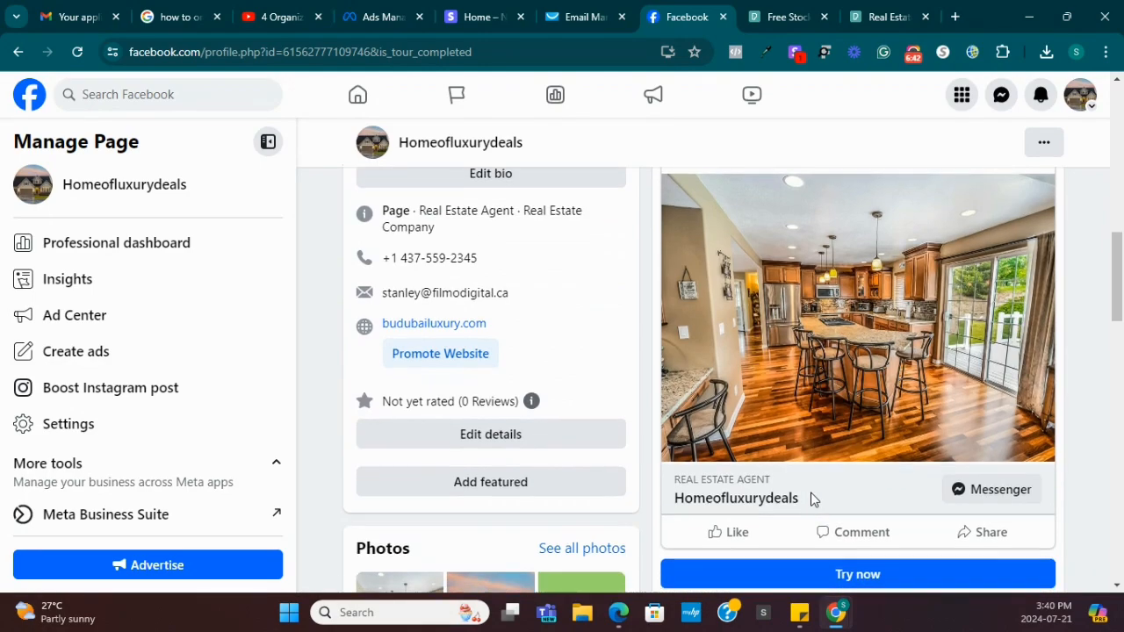
scroll(817, 505, down, 4)
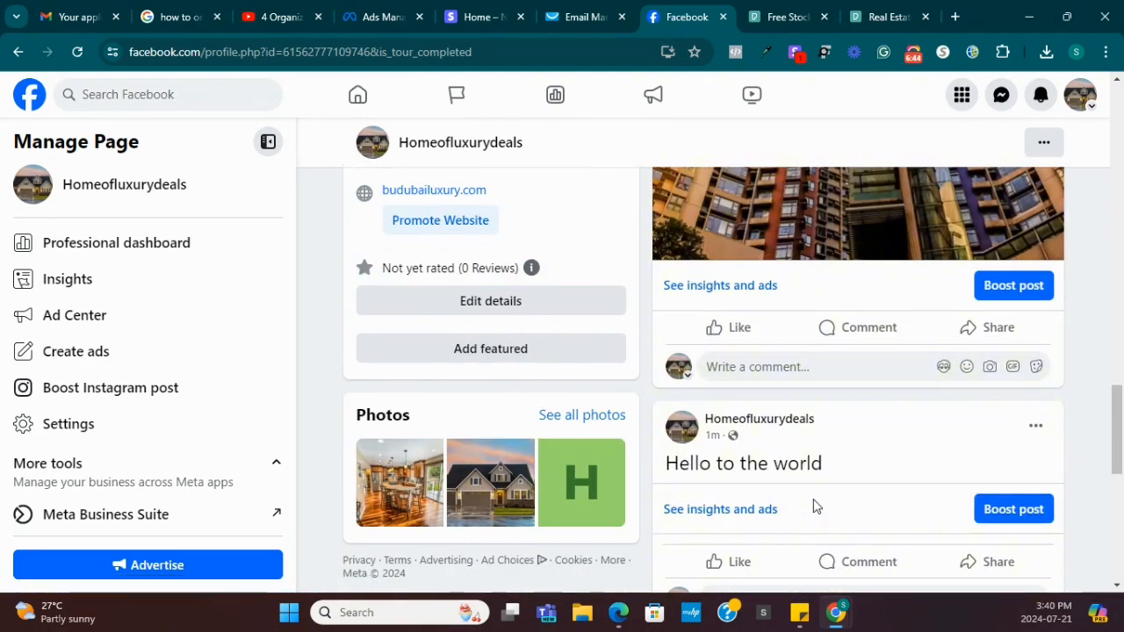
scroll(810, 506, up, 8)
scroll(800, 507, up, 4)
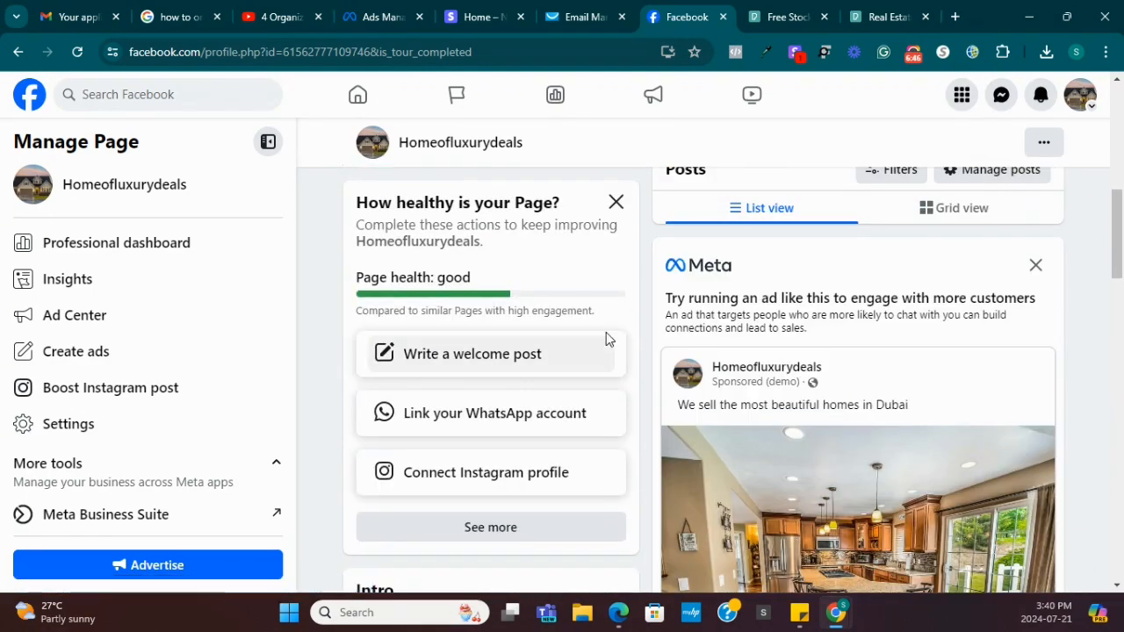
scroll(531, 329, up, 5)
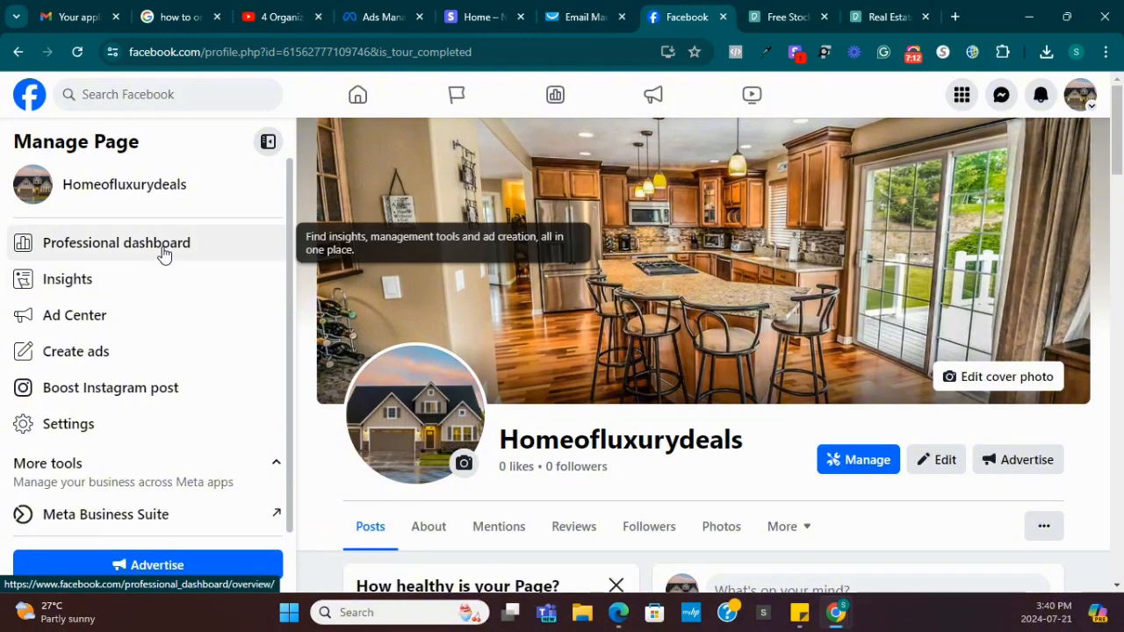
Review the Page's Professional dashboard performance overview, then return to the Page profile.
click(134, 247)
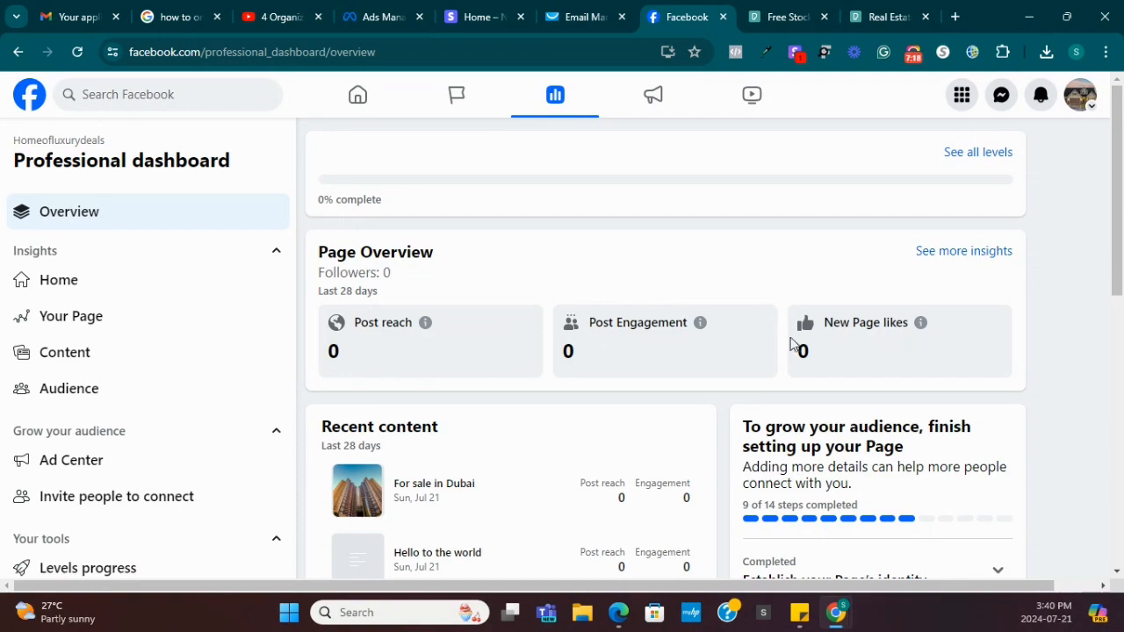
scroll(797, 349, down, 3)
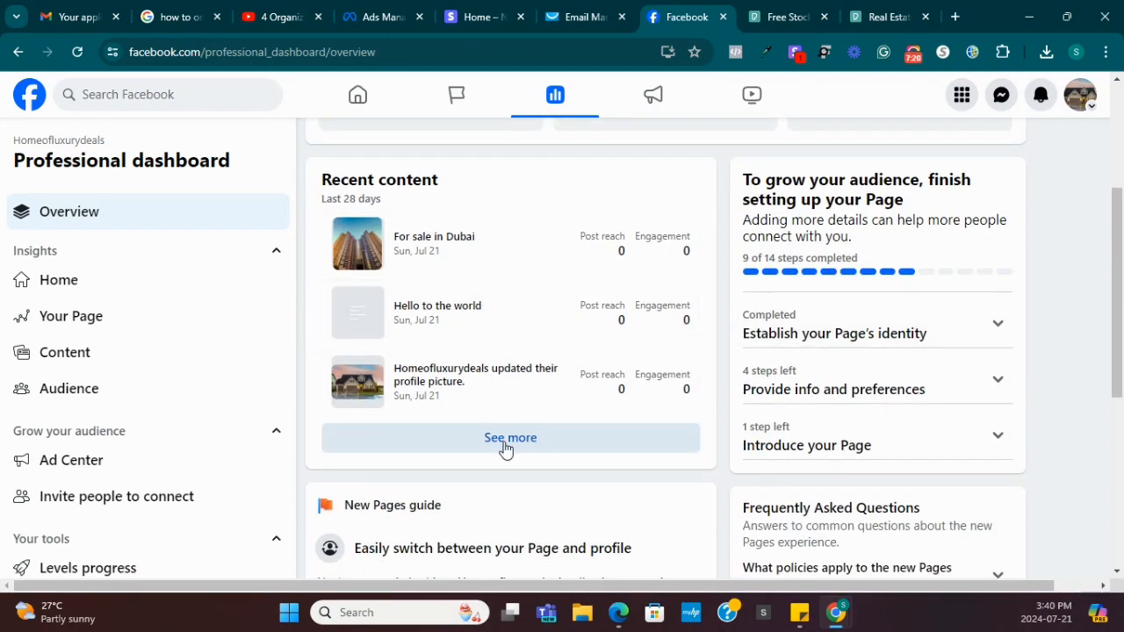
scroll(495, 483, down, 5)
scroll(496, 485, up, 8)
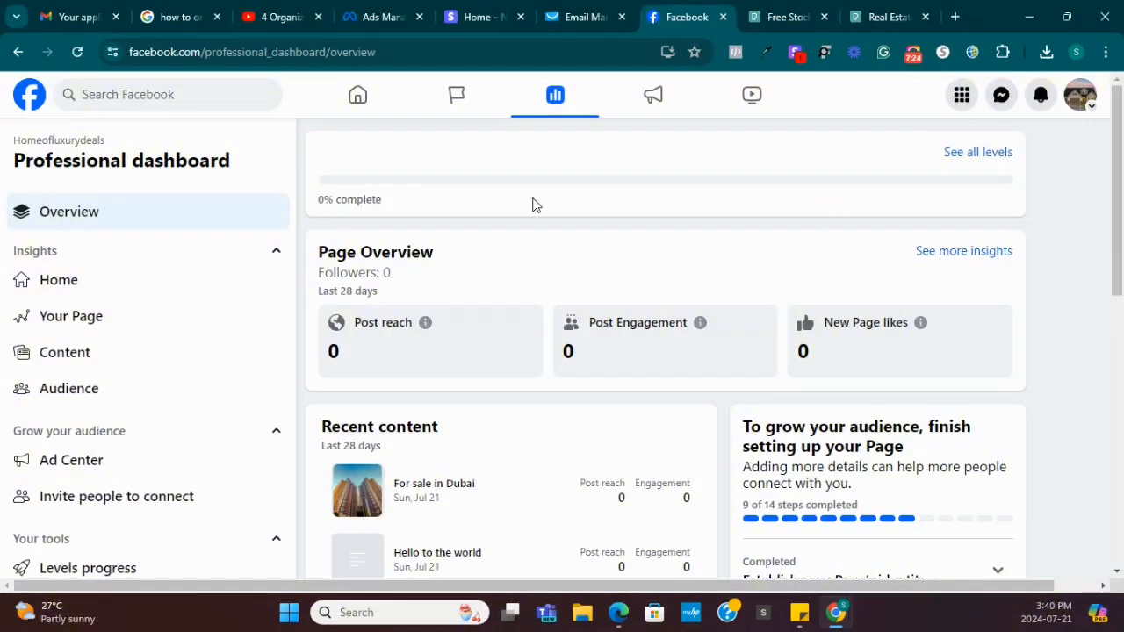
click(19, 55)
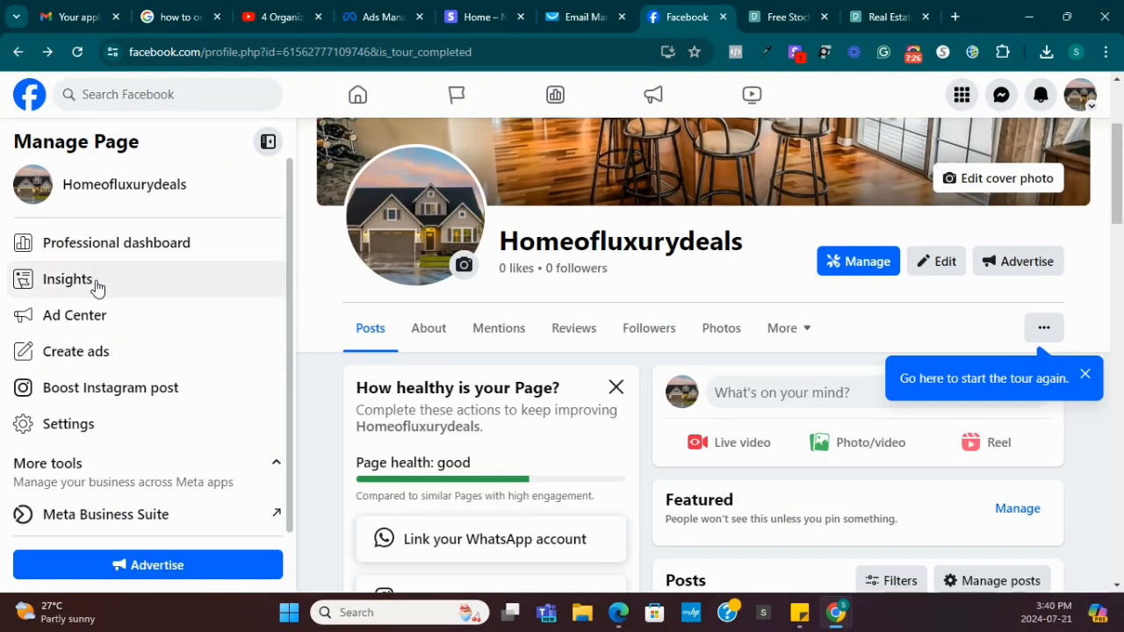
Browse the Homeofluxurydeals Insights overview, then go back to the Page profile.
click(94, 283)
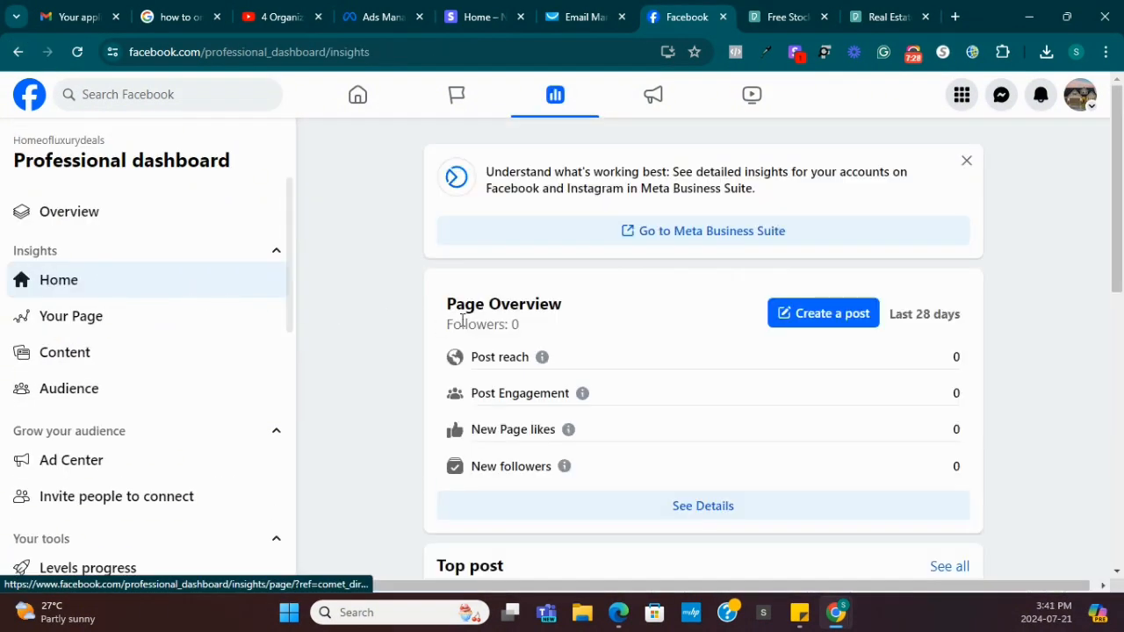
scroll(518, 347, down, 1)
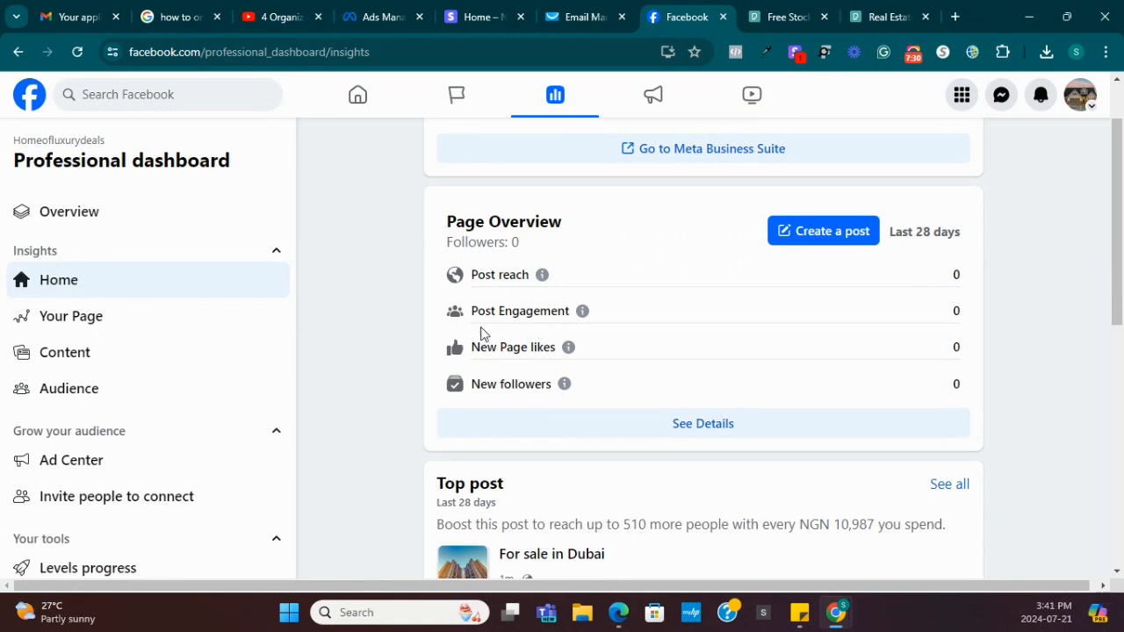
scroll(615, 374, up, 1)
scroll(614, 374, down, 7)
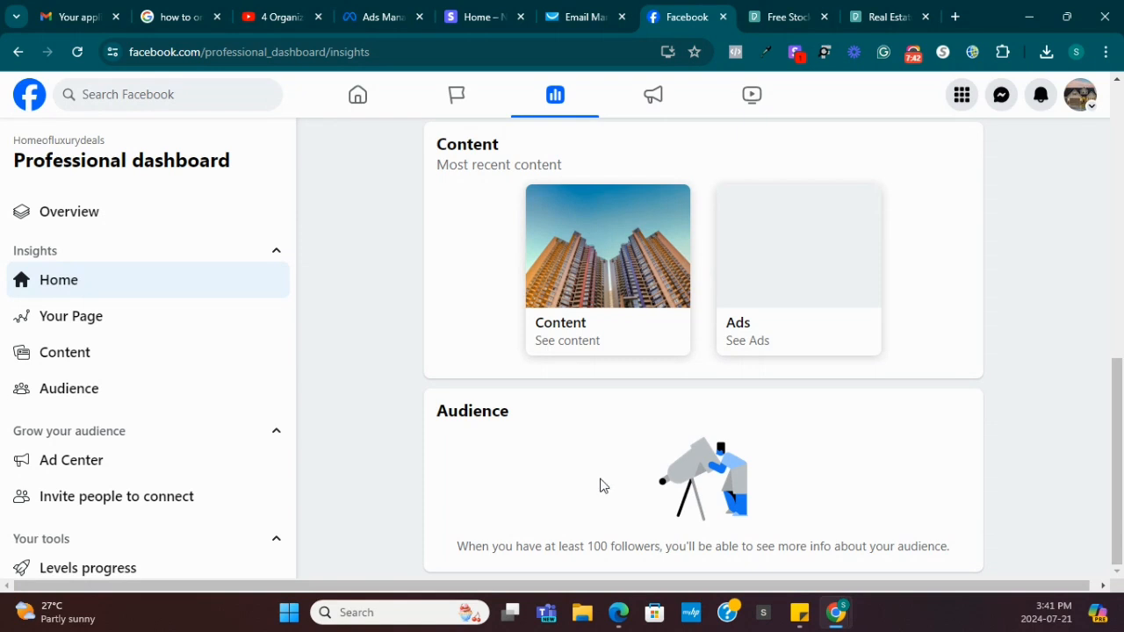
scroll(601, 476, up, 7)
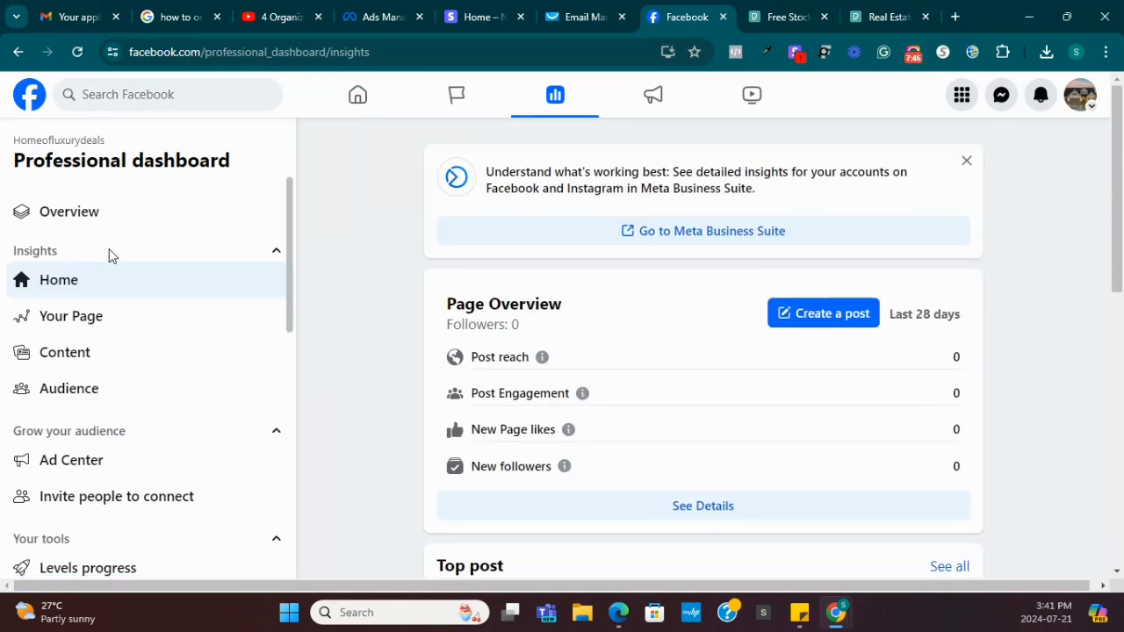
click(18, 51)
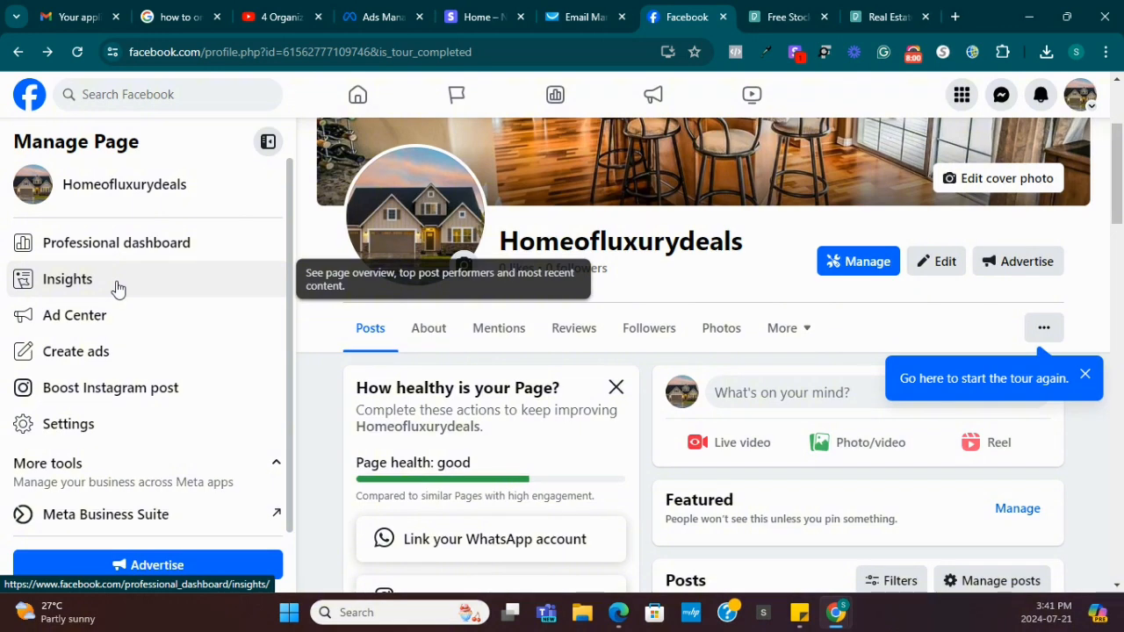
Scroll through the Page's Insights once more, then return to the Homeofluxurydeals profile.
click(103, 282)
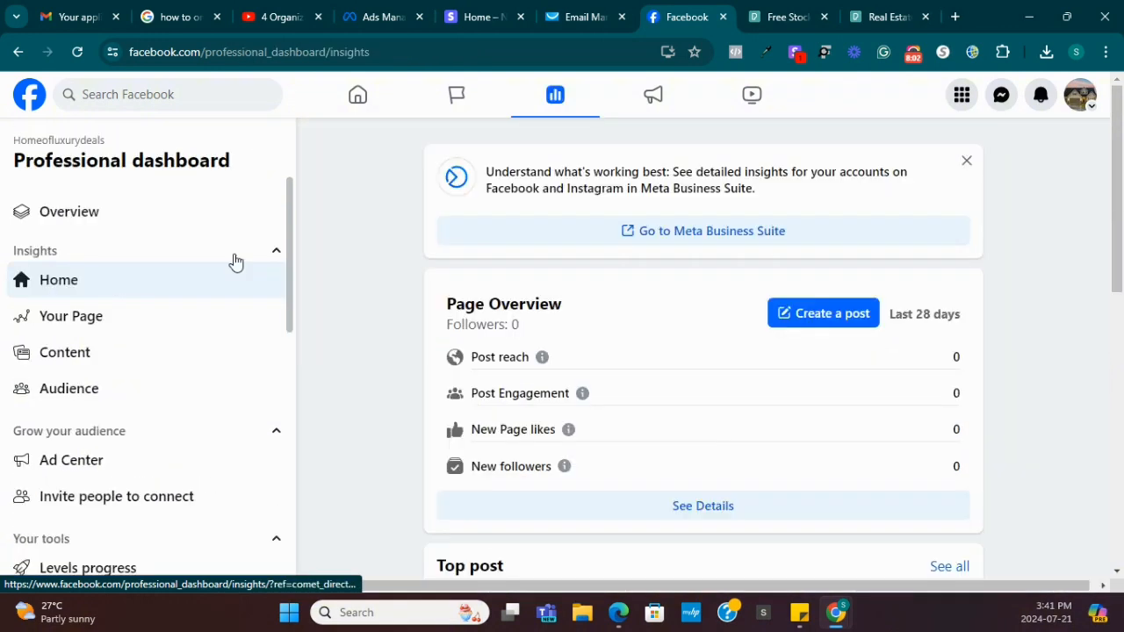
scroll(627, 281, down, 1)
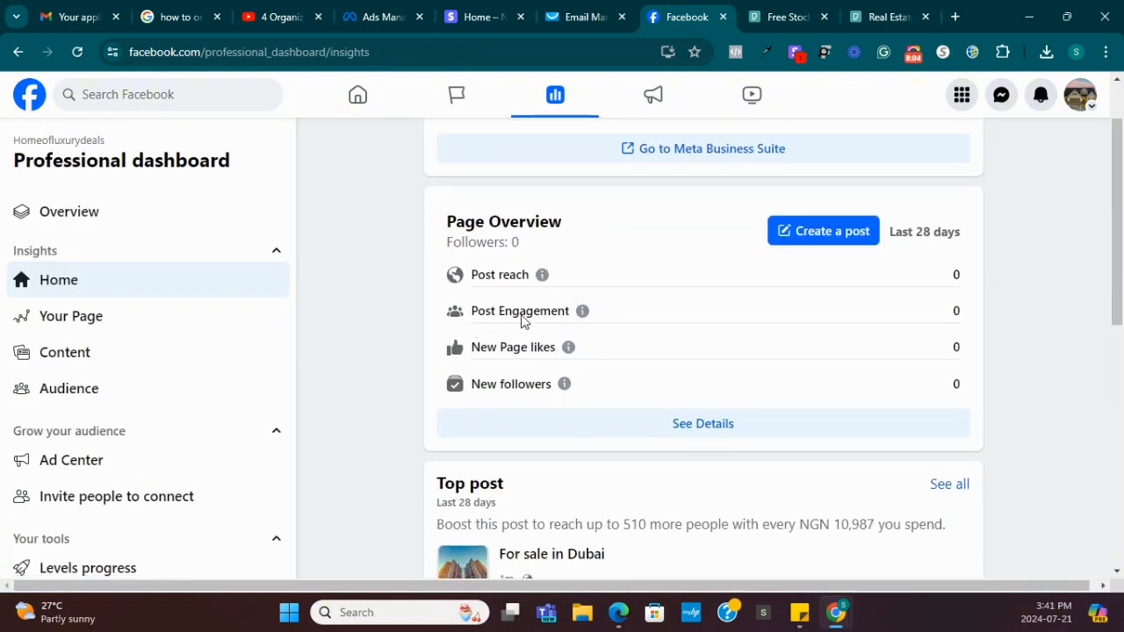
scroll(571, 365, down, 4)
scroll(540, 382, down, 3)
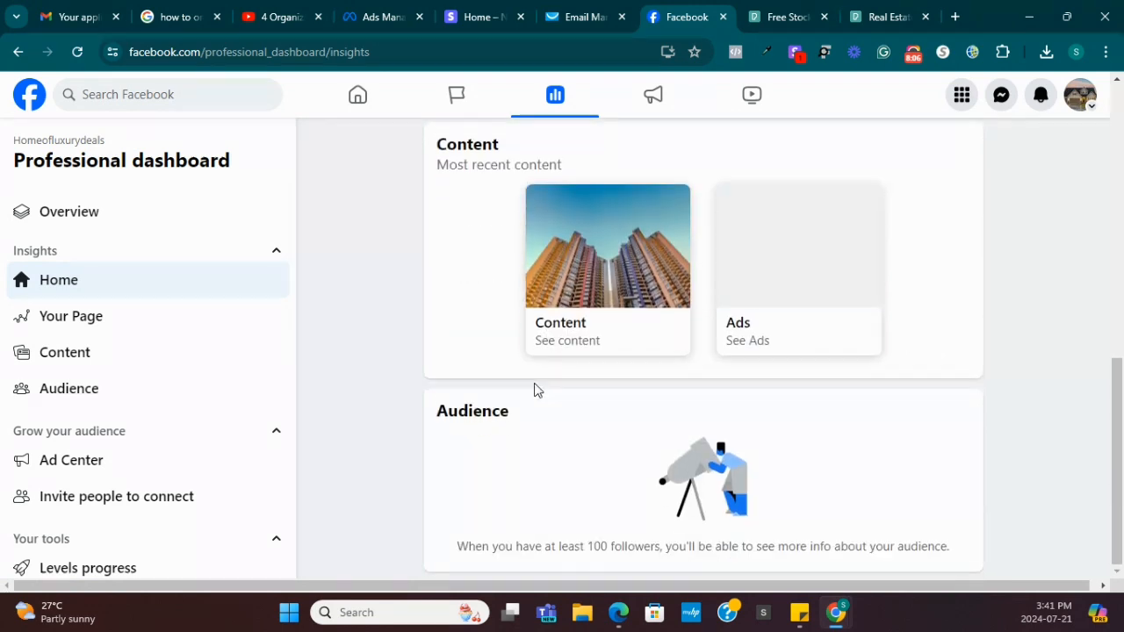
scroll(576, 369, up, 1)
scroll(705, 351, down, 1)
click(18, 53)
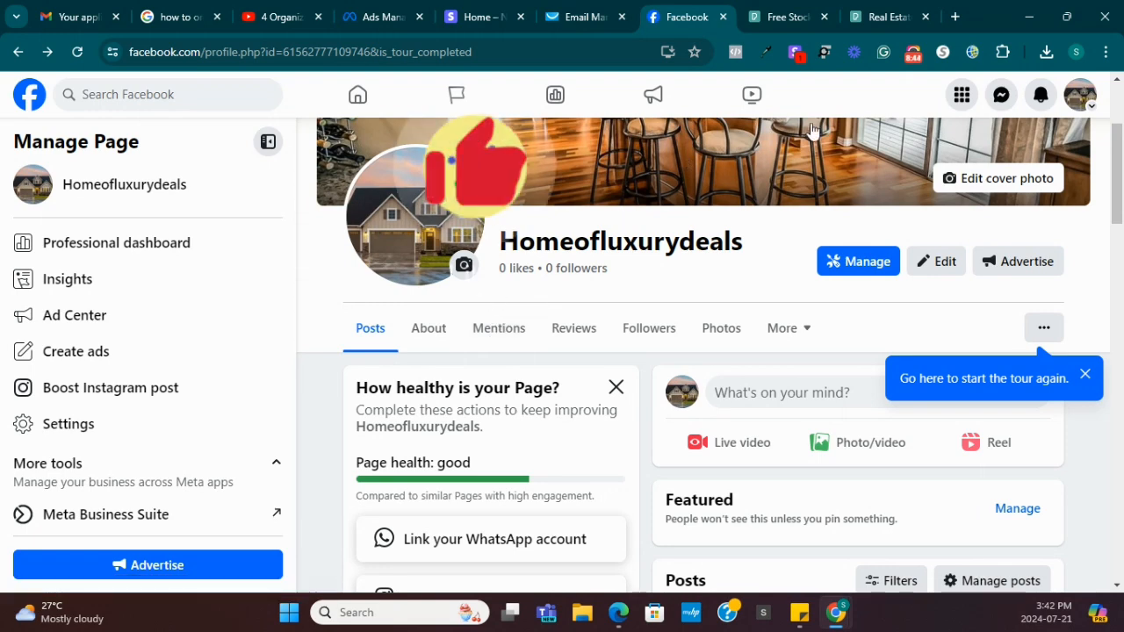
click(913, 54)
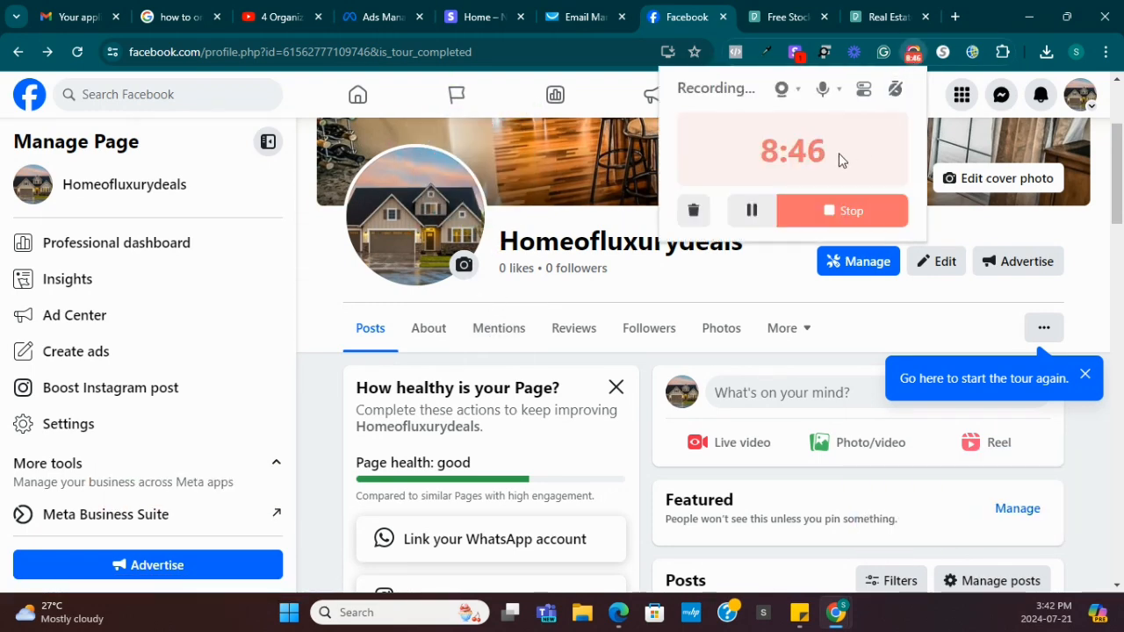